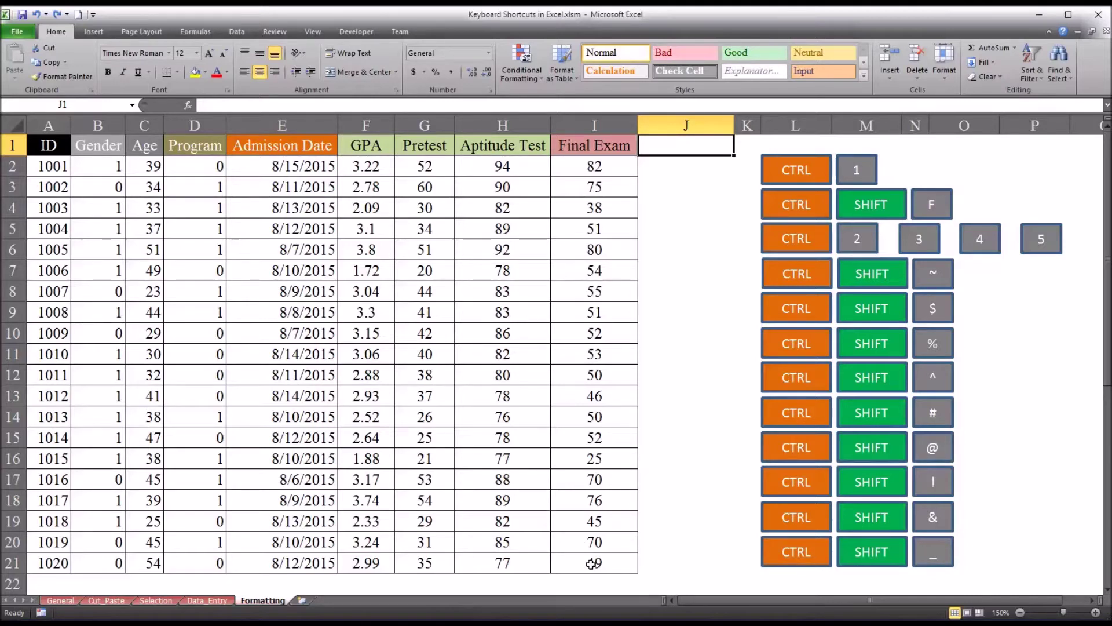
Open Format Cells with Ctrl+Shift+F, browse the Number, Alignment, Font, Border, Fill and Protection tabs, and close it.
left_click_drag(591, 563, 56, 147)
left_click(684, 145)
key("ctrl+shift+f")
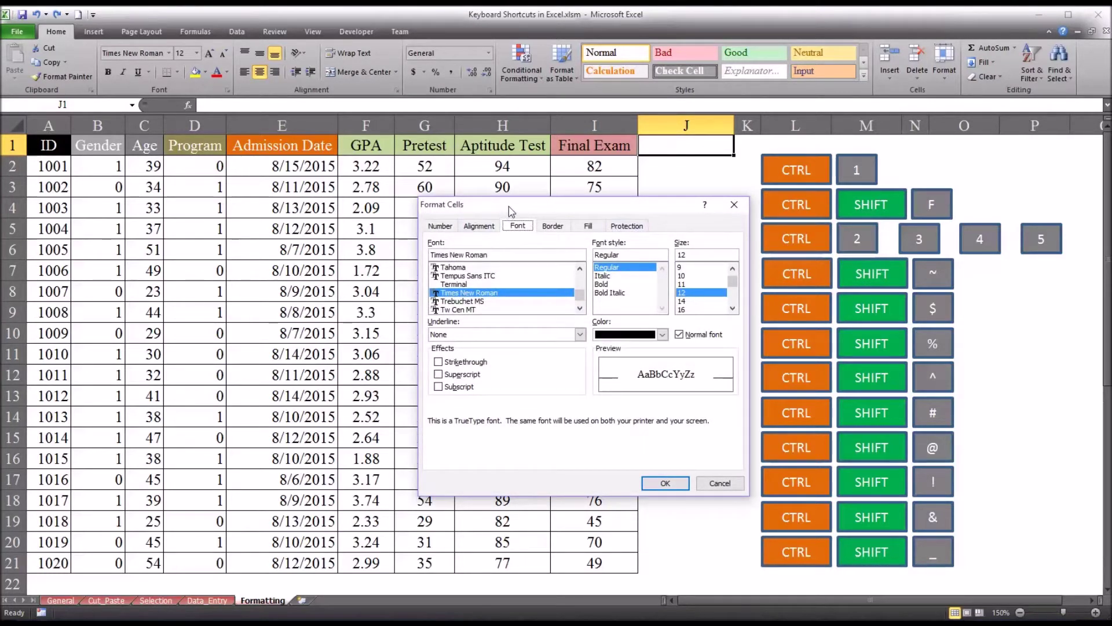
left_click_drag(509, 206, 487, 210)
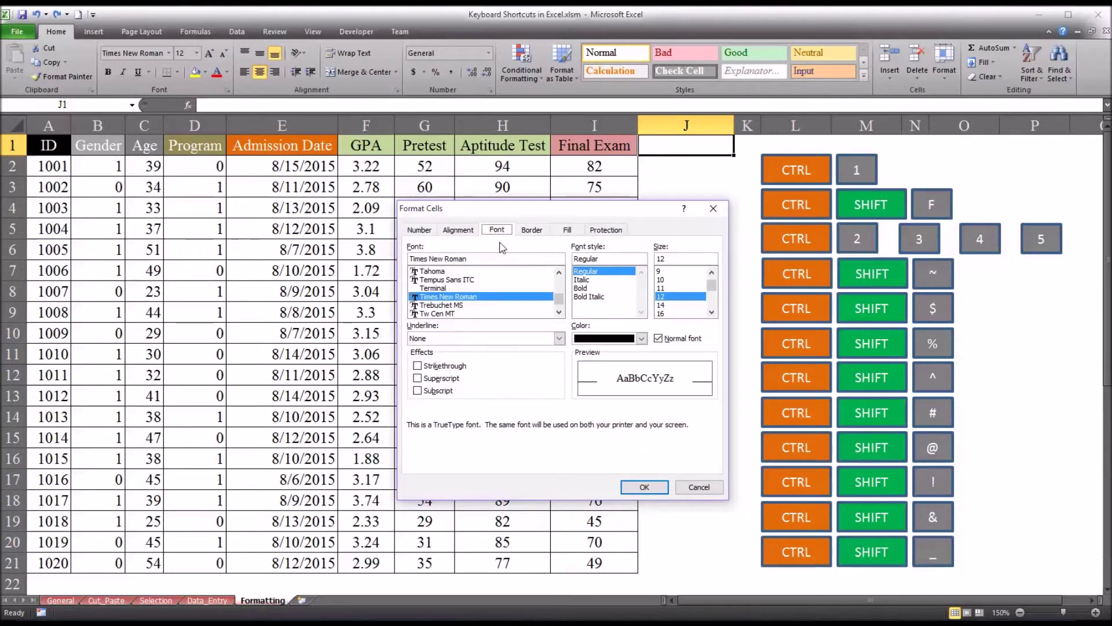
left_click(419, 230)
left_click(453, 230)
left_click(497, 230)
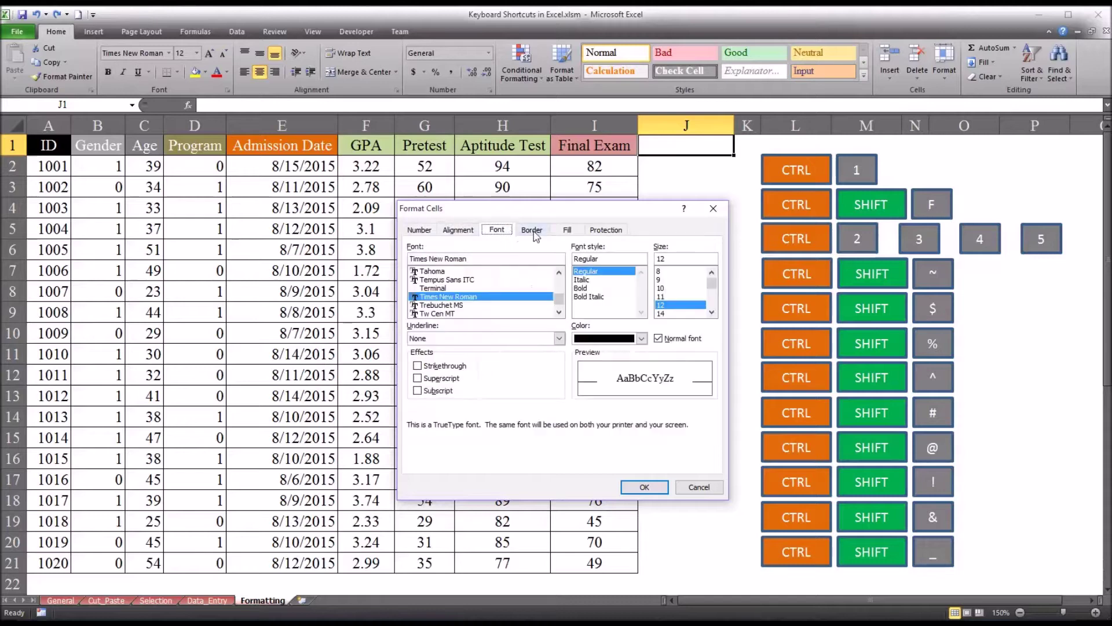
left_click(532, 230)
left_click(568, 231)
left_click(604, 230)
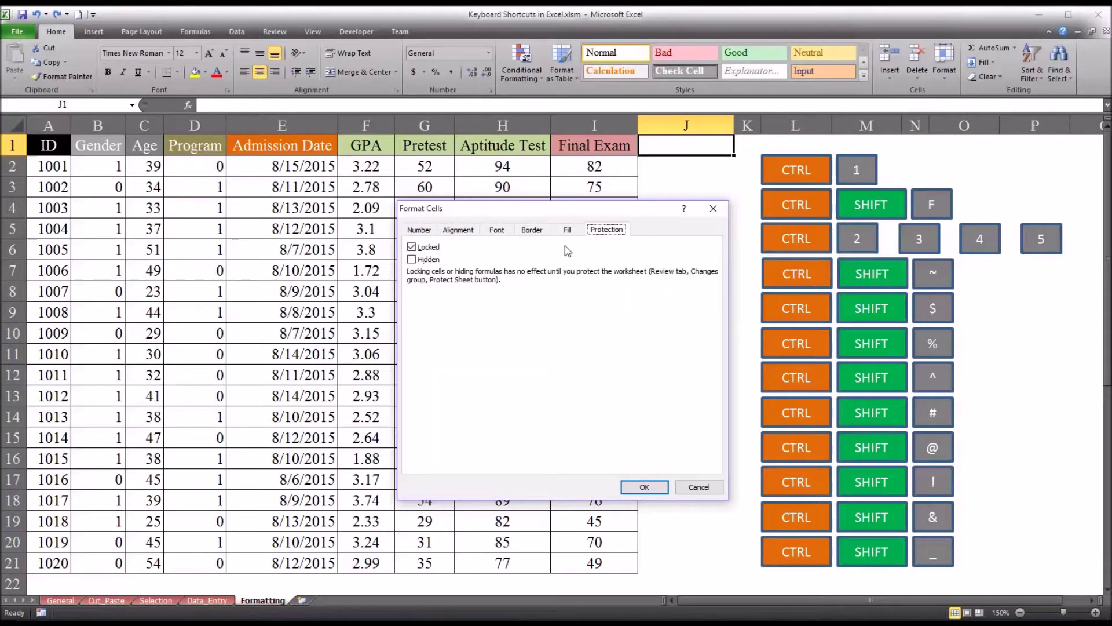
left_click(565, 230)
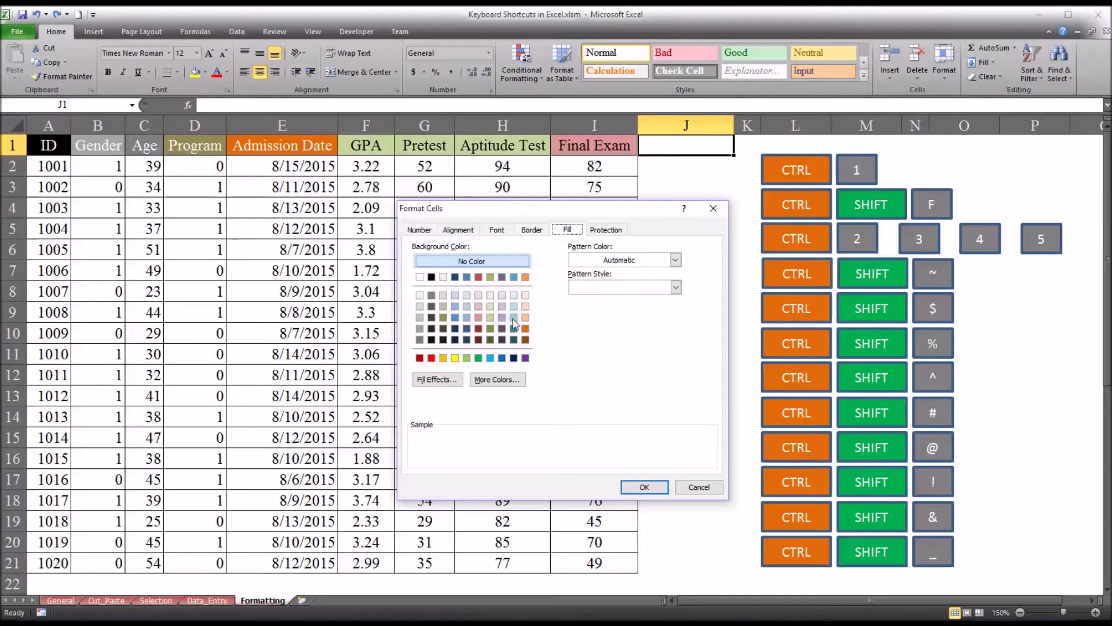
left_click(712, 211)
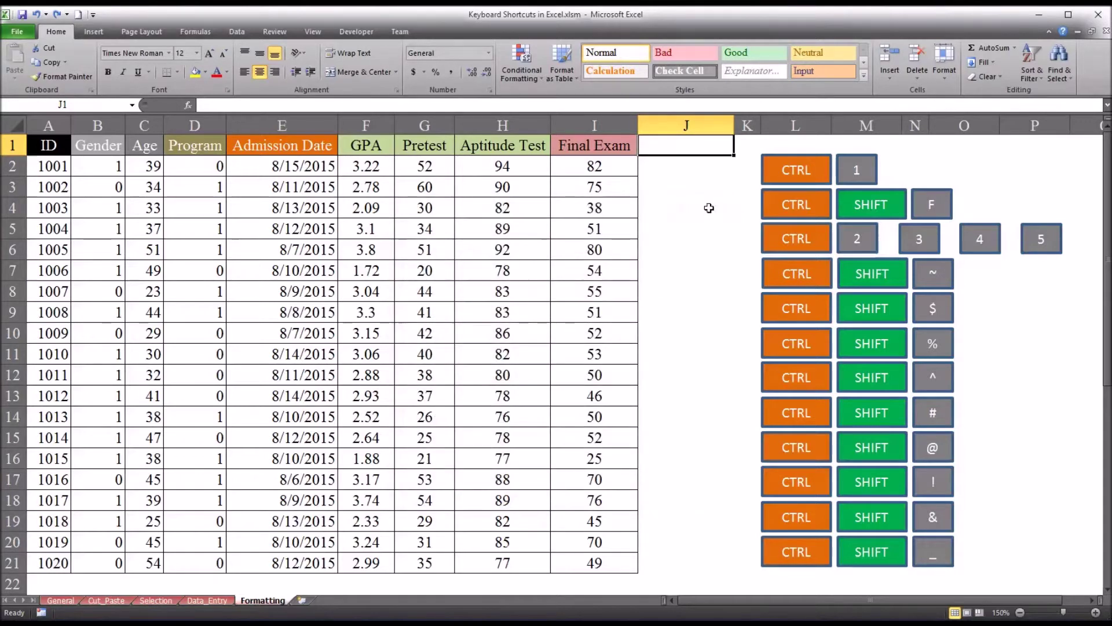
View Format Cells for Pretest cells G8:G13 (Ctrl+1) and for H8 (Ctrl+Shift+F) without changes.
left_click_drag(426, 293, 436, 387)
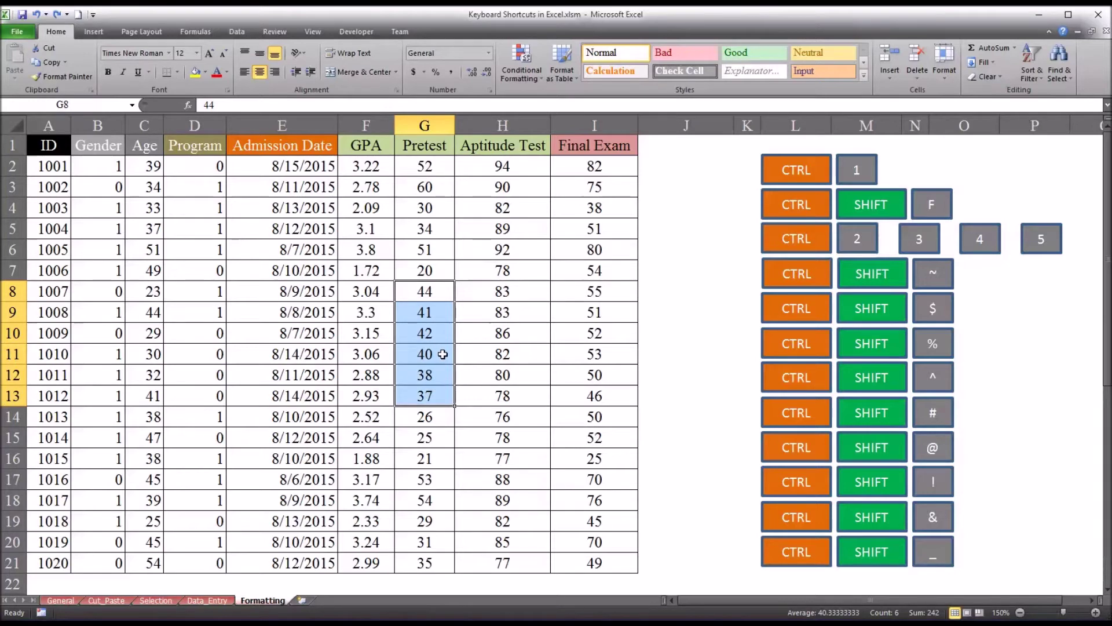
key("ctrl+1")
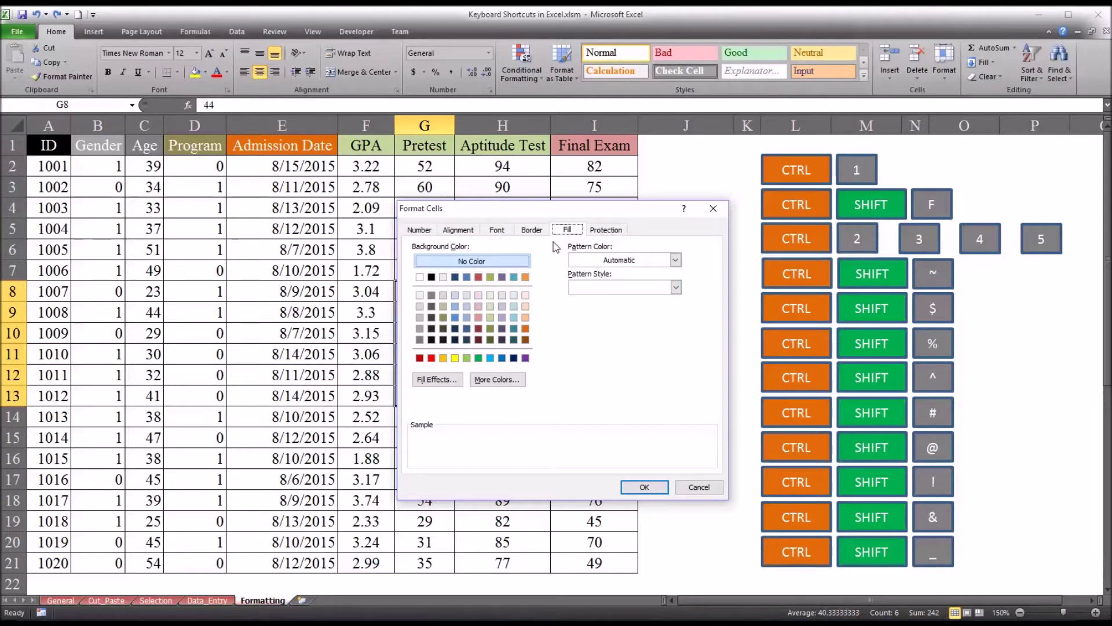
left_click(535, 231)
left_click(499, 230)
left_click(476, 231)
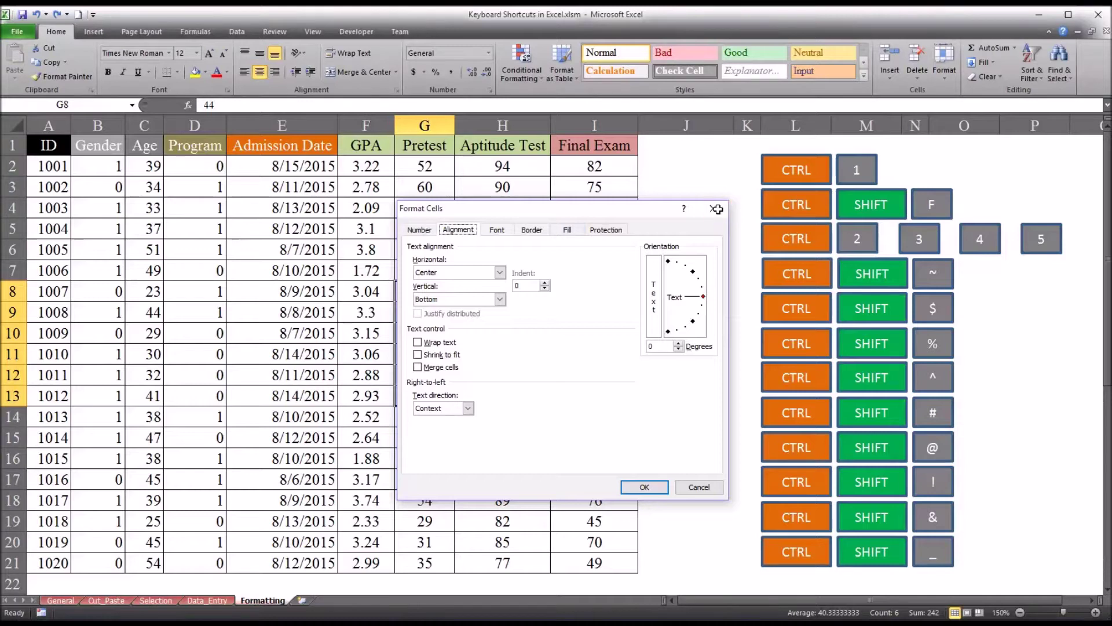
key("Escape")
left_click(508, 298)
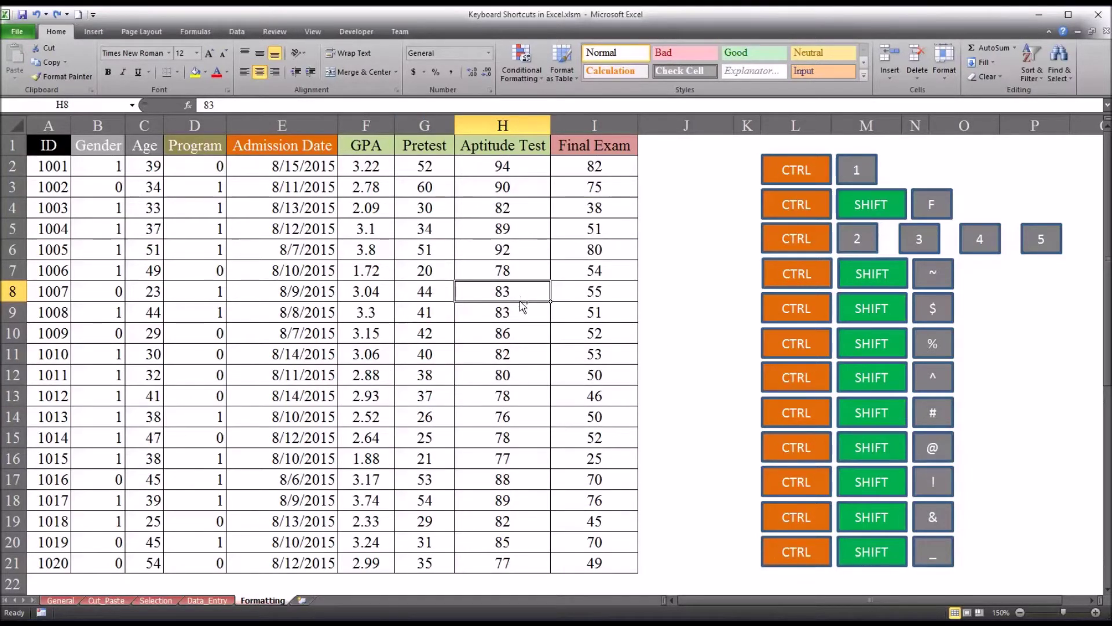
key("ctrl+shift+f")
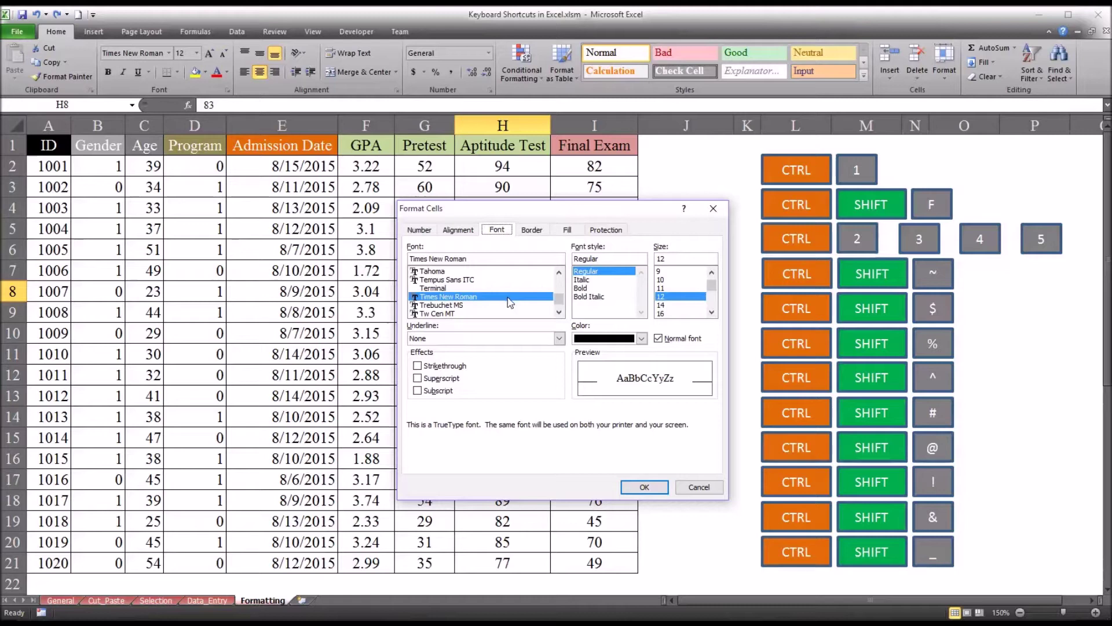
left_click(713, 209)
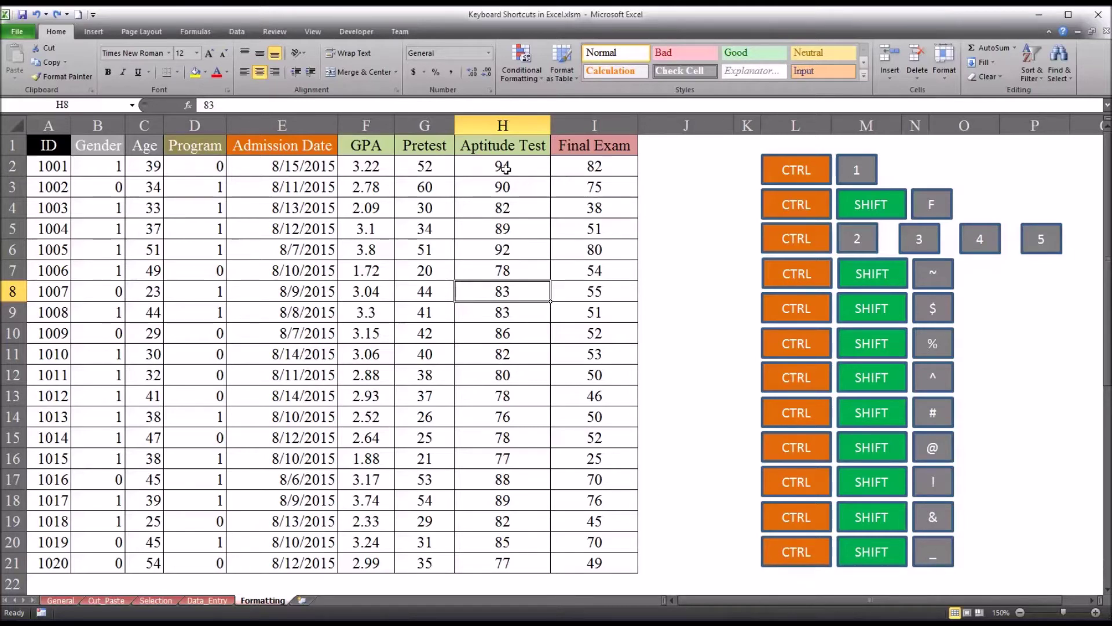
Try bold, italic, underline and strikethrough on the Aptitude Test scores, leaving italic and strikethrough.
left_click_drag(504, 170, 510, 563)
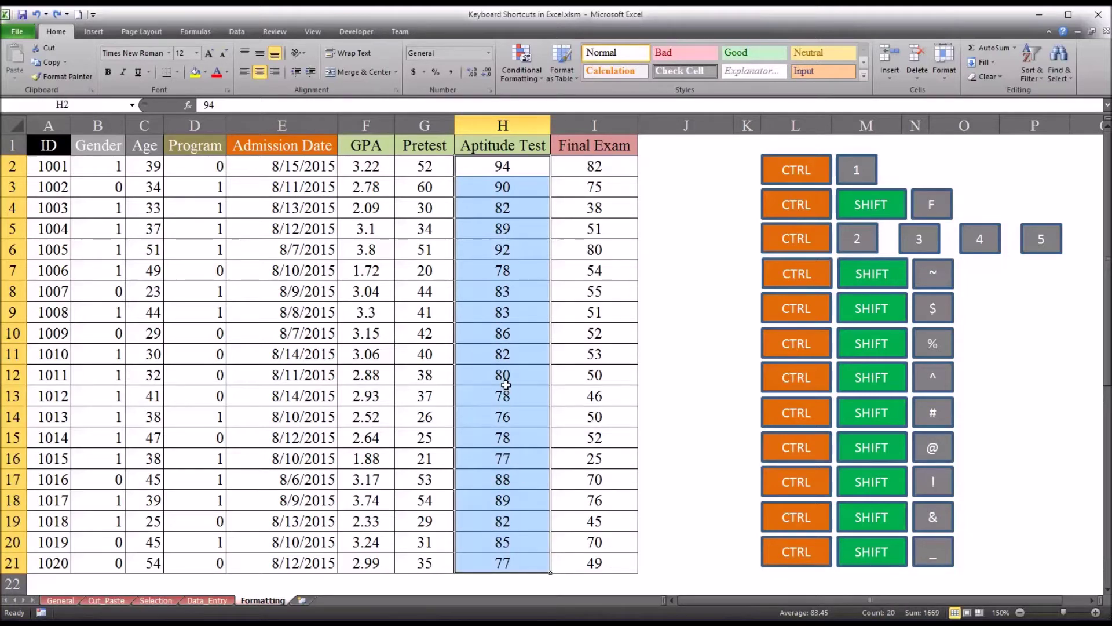
key("ctrl+2")
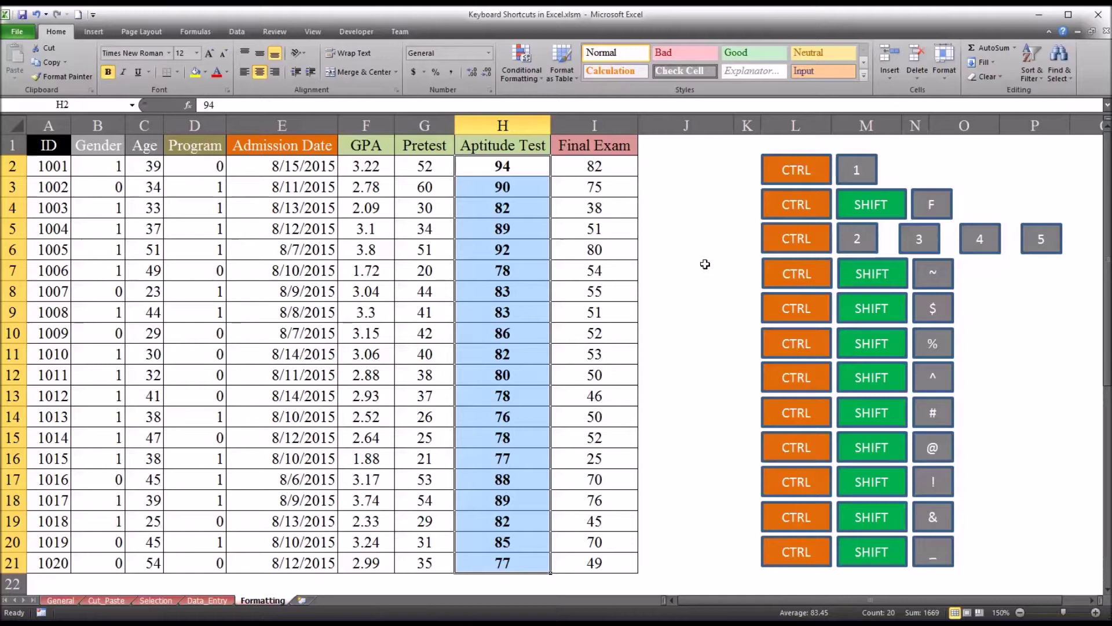
key("ctrl+2")
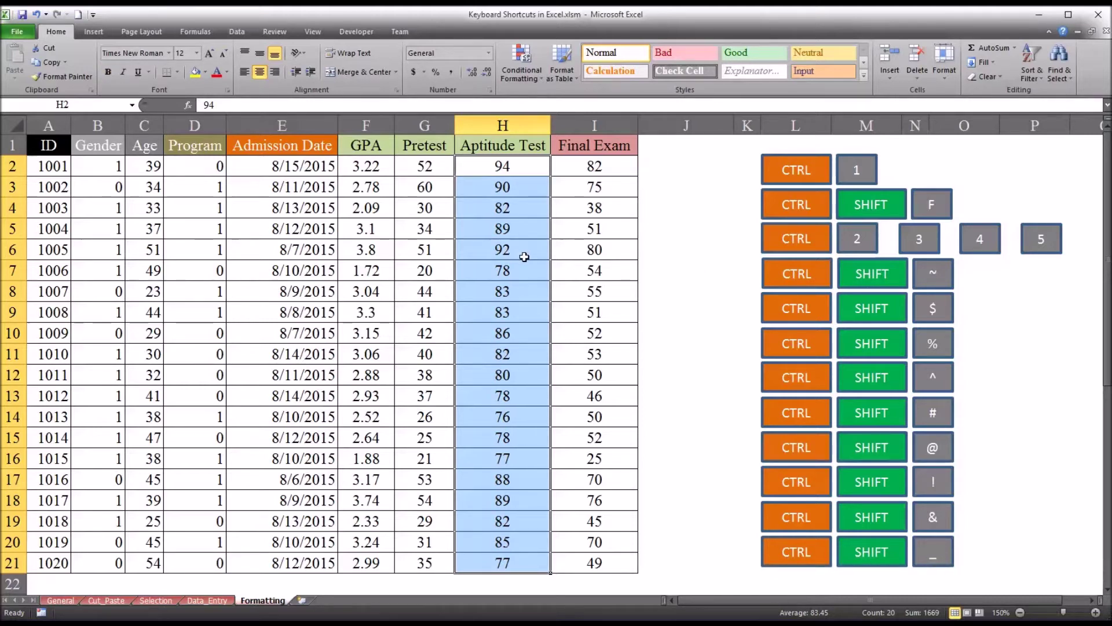
key("ctrl+3")
key("ctrl+3")
key("ctrl+4")
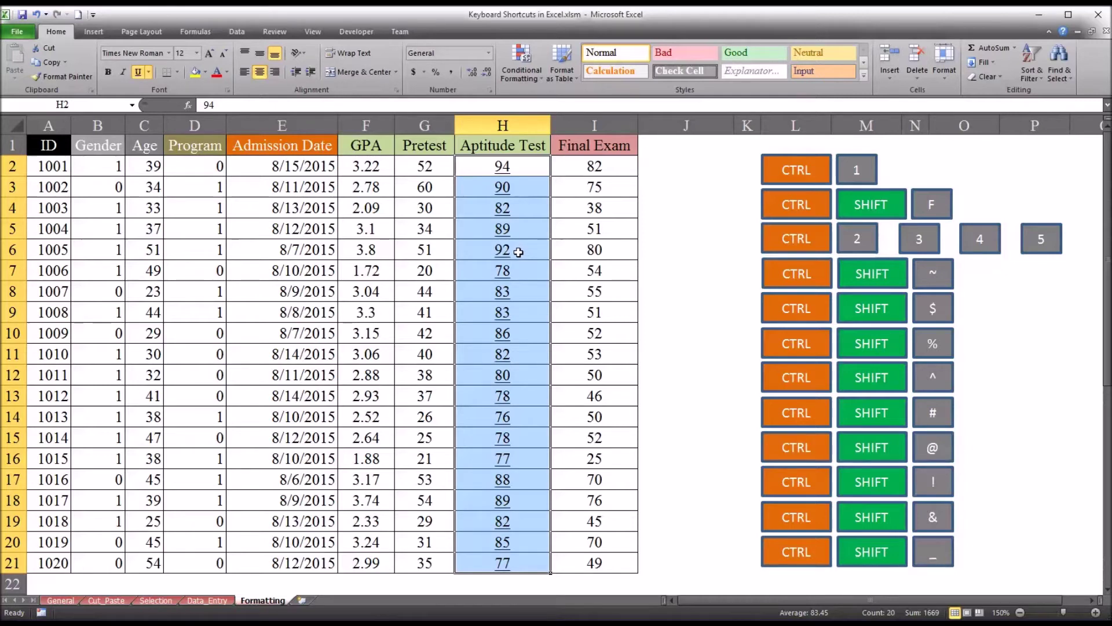
key("ctrl+4")
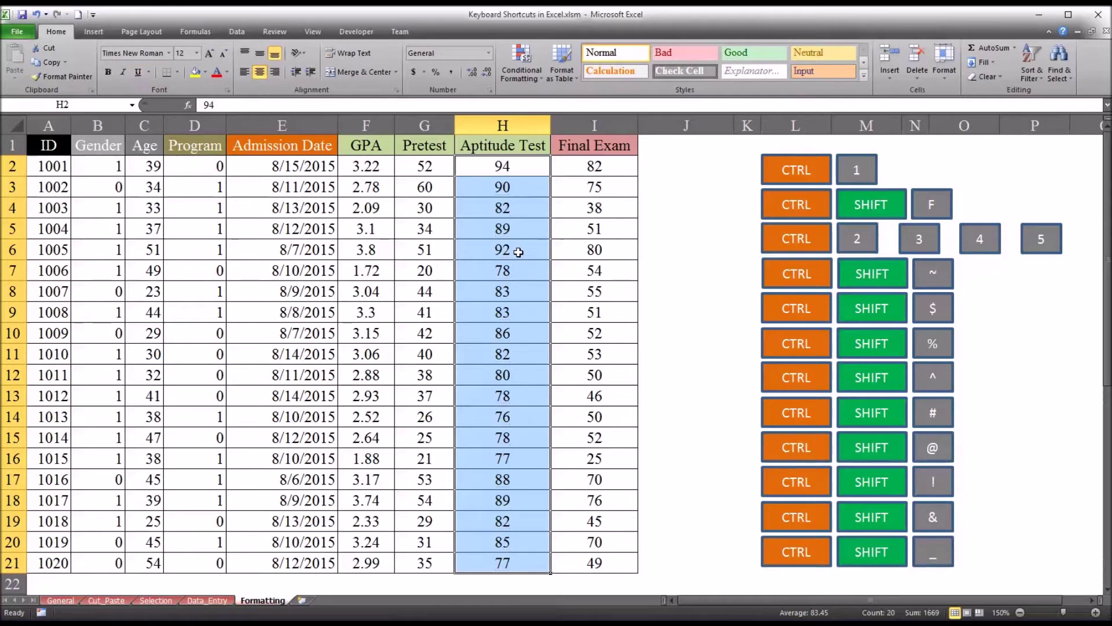
key("ctrl+5")
key("ctrl+5")
Switch Admission Dates to serial numbers and back, and Pretest scores to currency and back.
left_click_drag(276, 170, 262, 350)
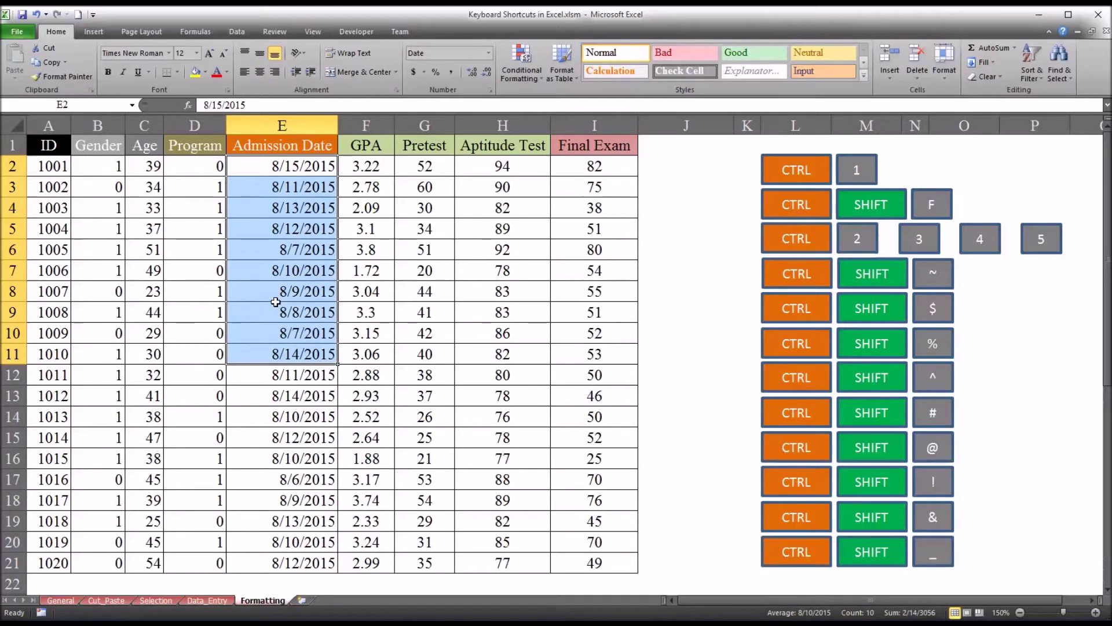
key("ctrl+shift+asciitilde")
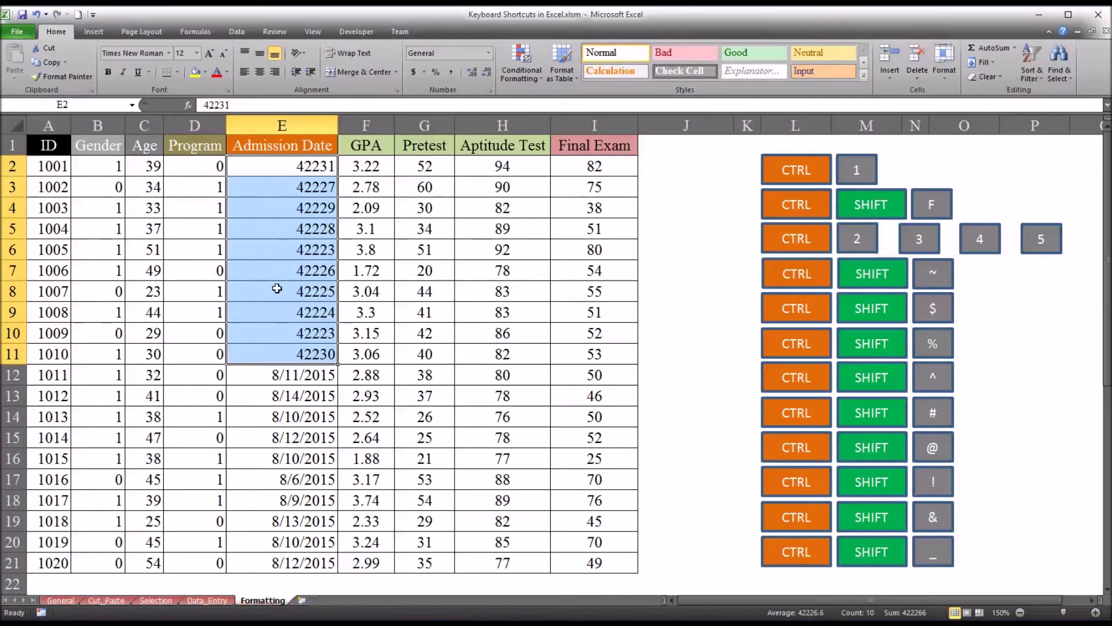
key("ctrl+shift+numbersign")
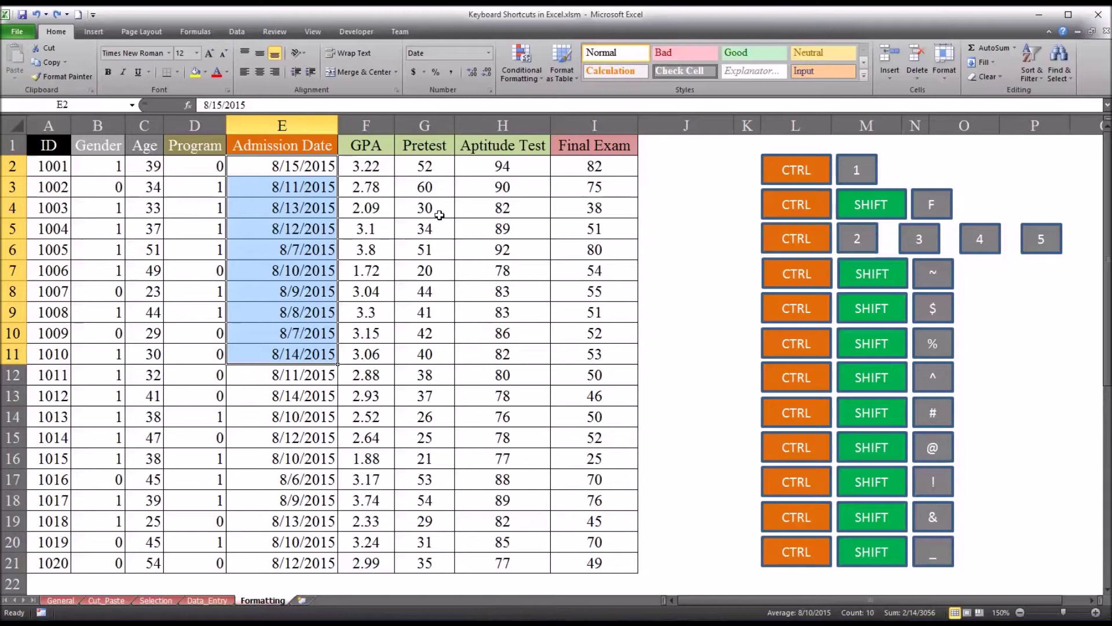
left_click_drag(422, 171, 428, 557)
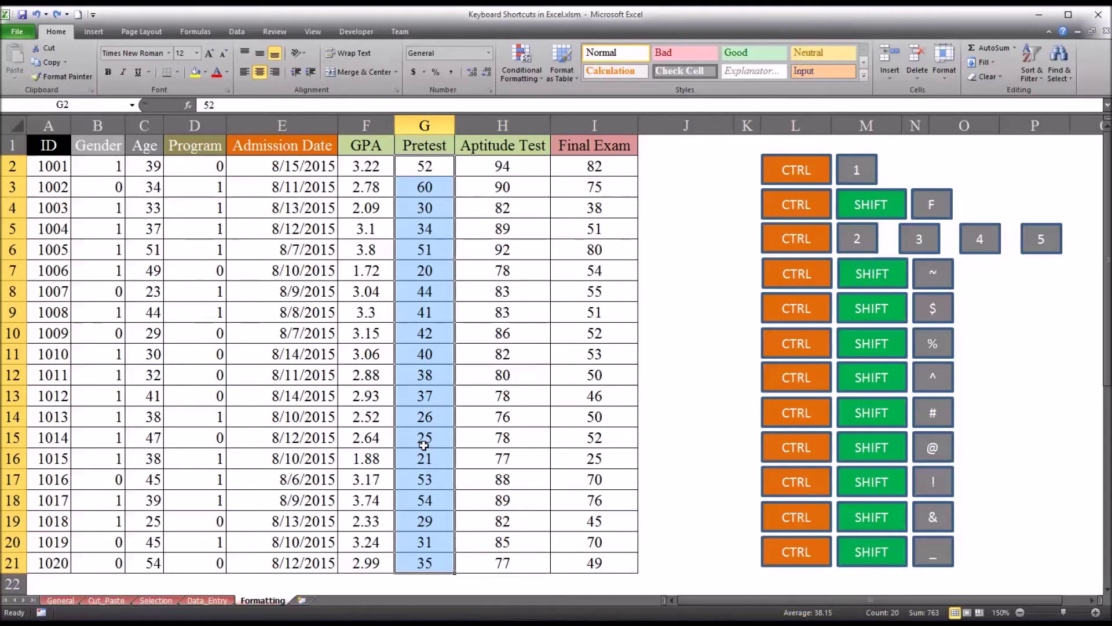
key("ctrl+shift+4")
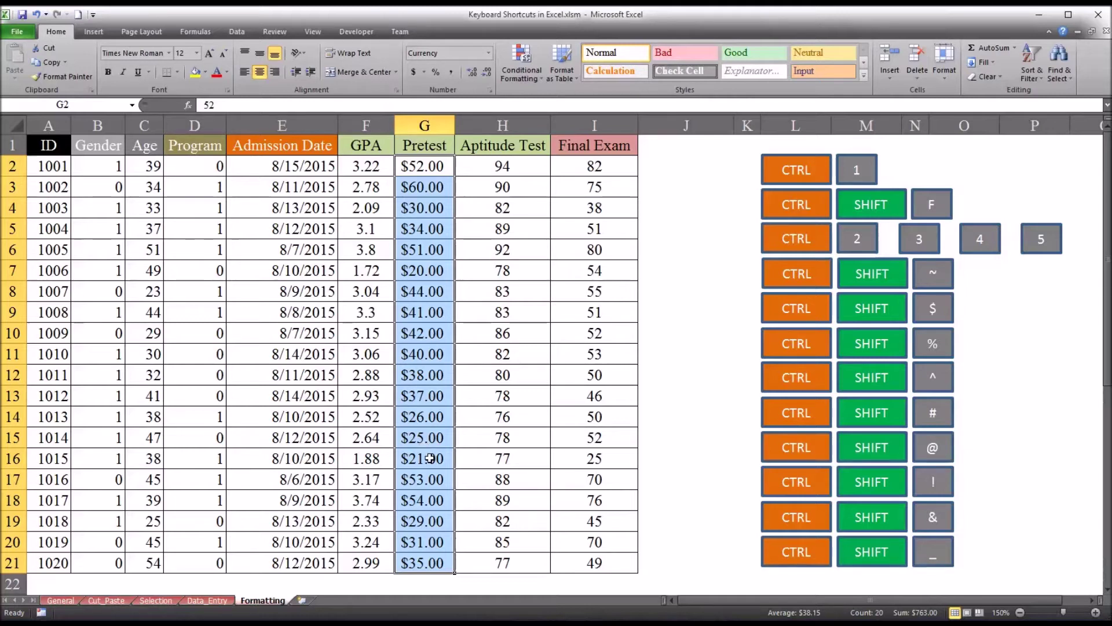
key("ctrl+shift+asciitilde")
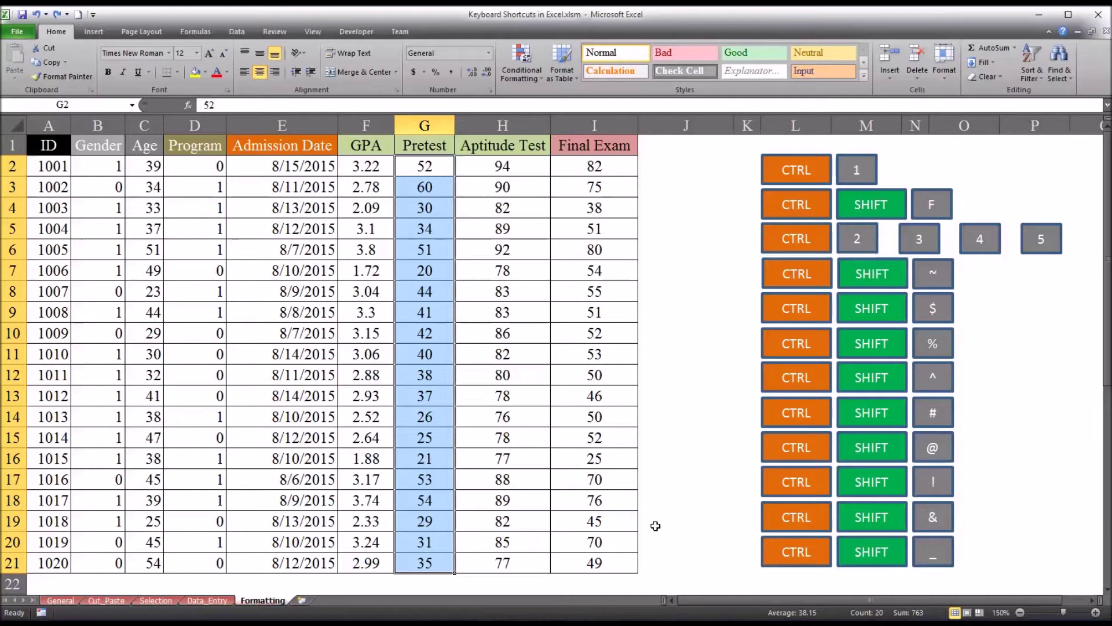
Enter 0.83, 0.83 and 0.86 in cells H8 to H10.
left_click(482, 294)
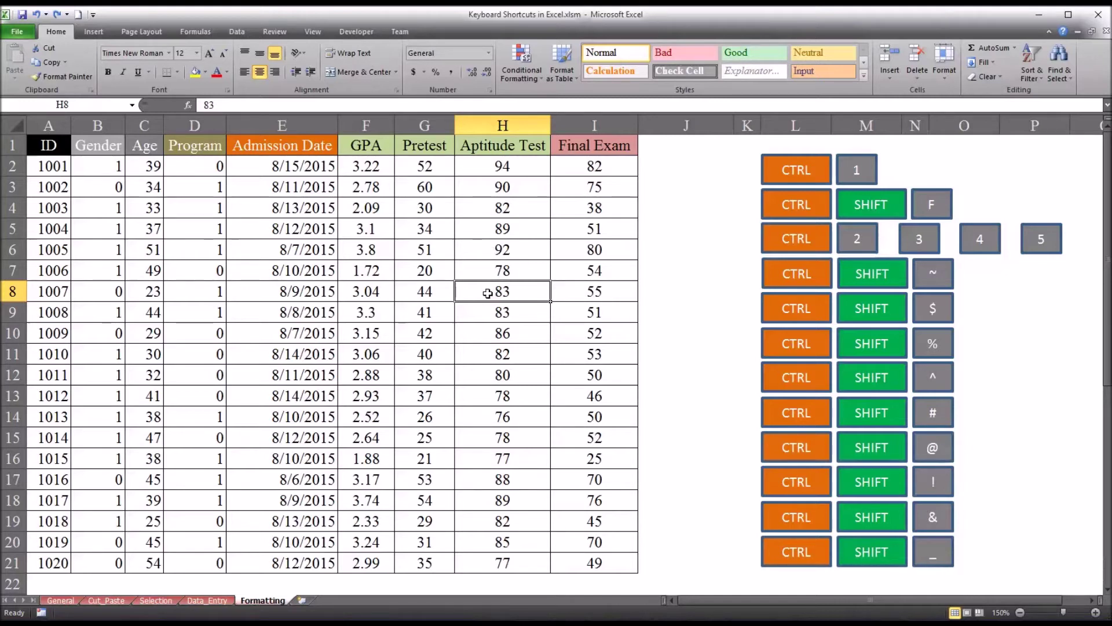
type(".83")
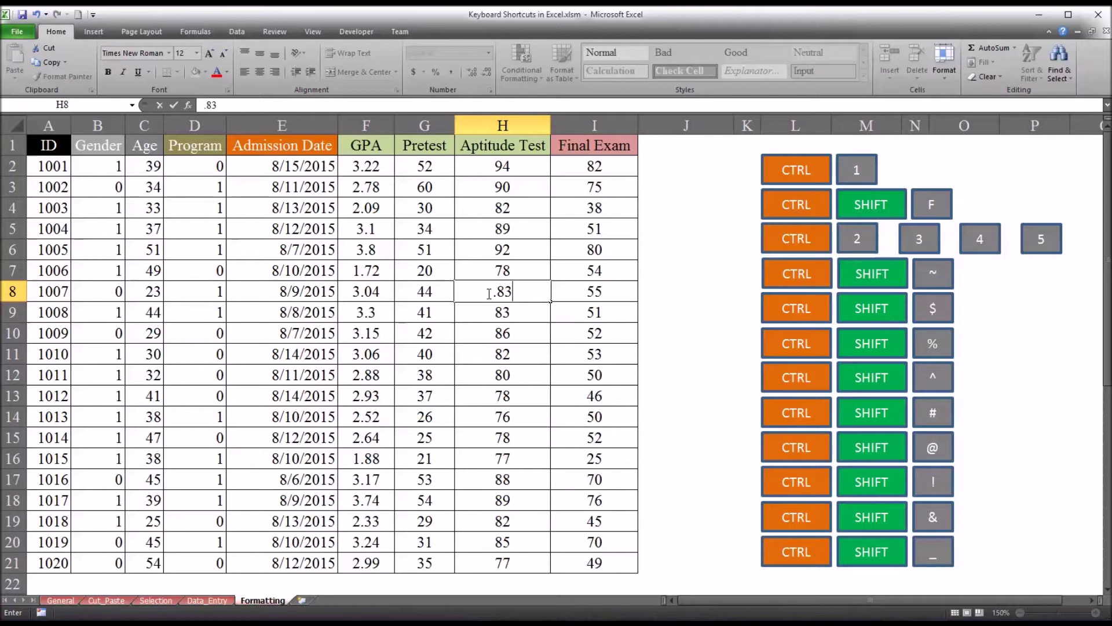
key("Return")
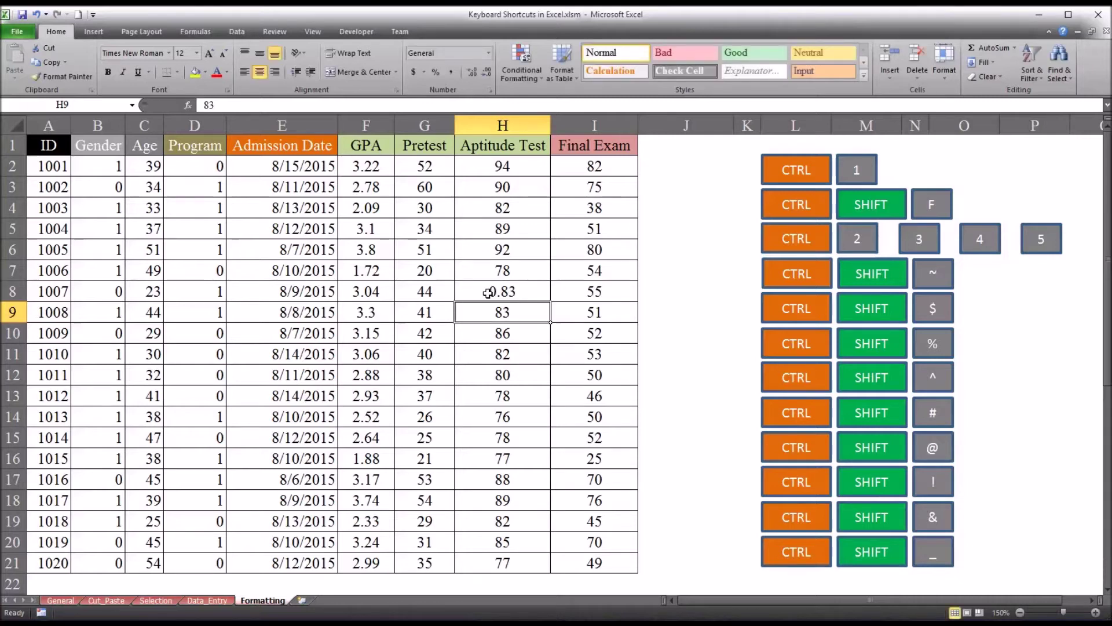
type(".83")
key("Return")
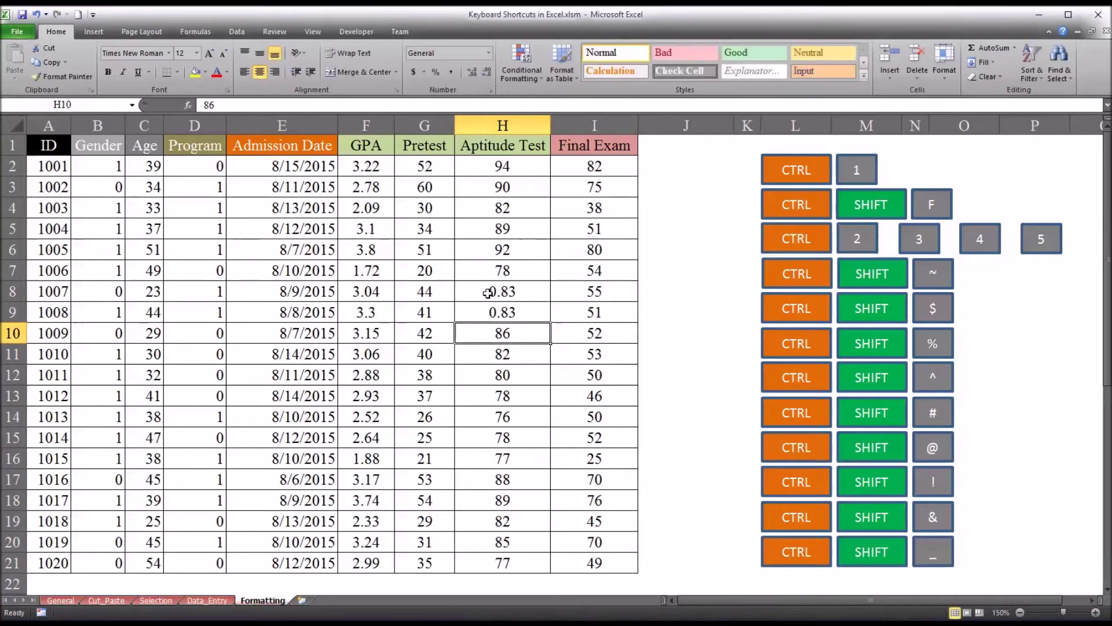
type(".86")
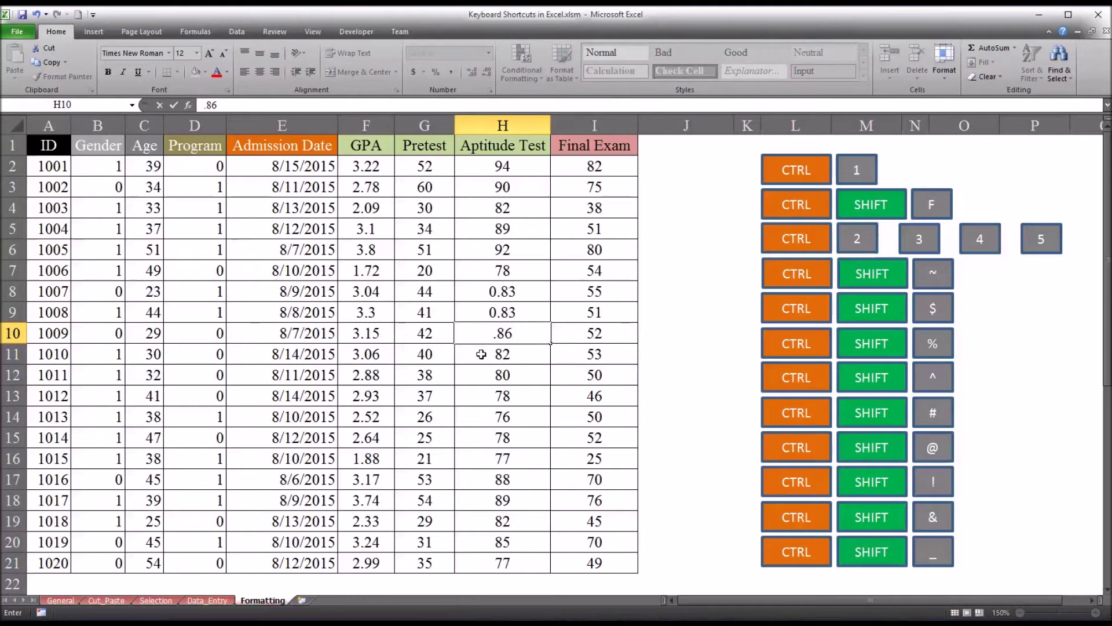
key("Return")
Show H8:H10 as percentages, return them to General, and undo to restore 83, 83, 86.
left_click_drag(489, 301, 492, 330)
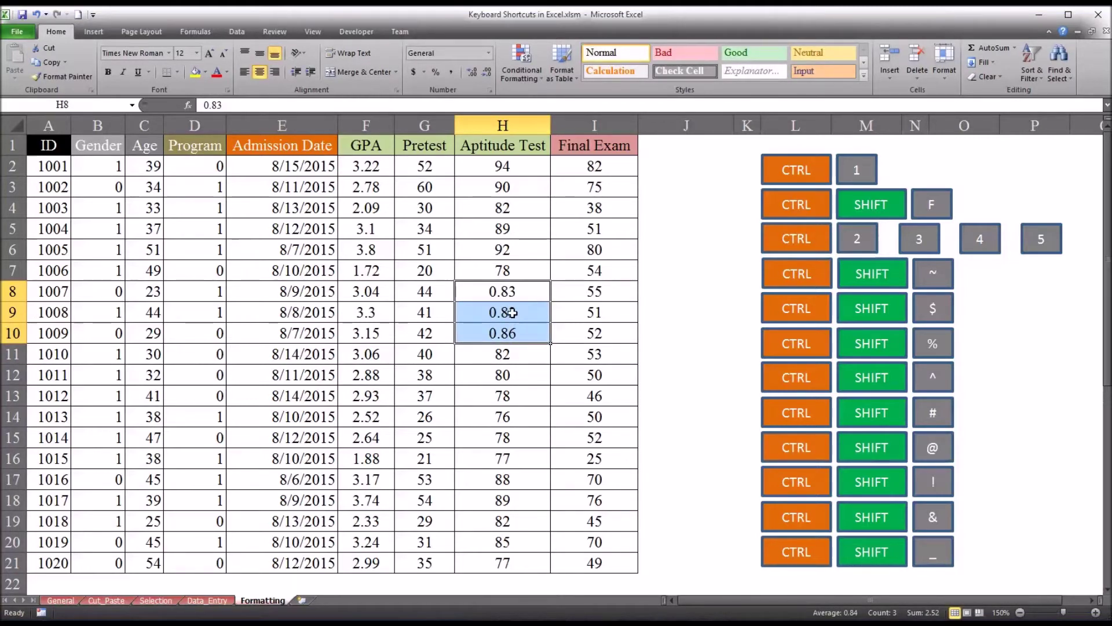
key("ctrl+shift+5")
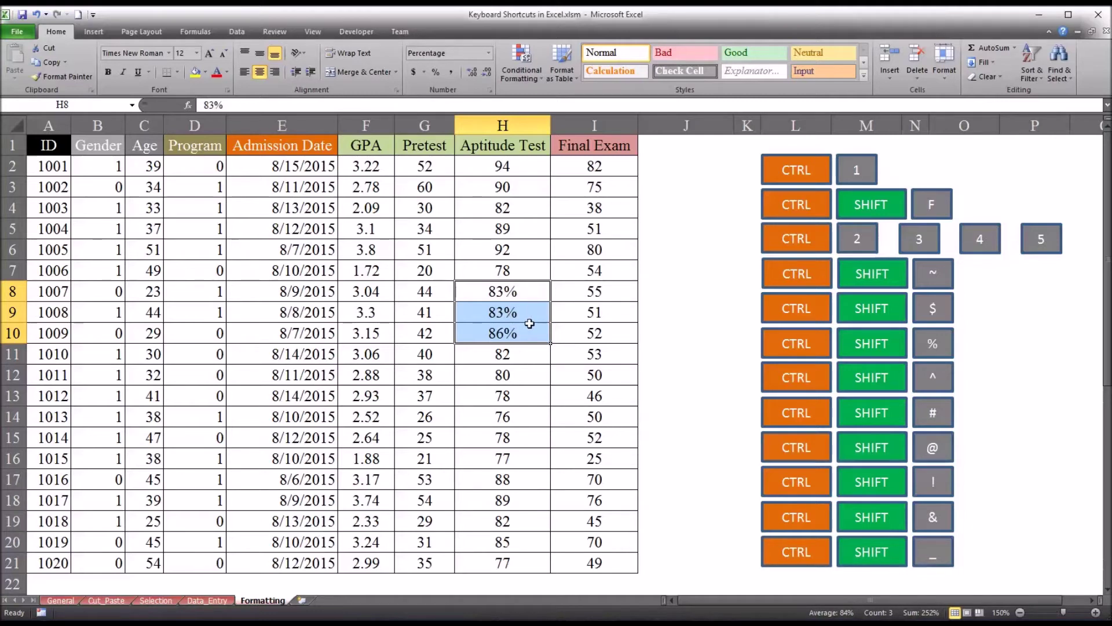
key("ctrl+shift+grave")
key("ctrl+z")
key("ctrl+z")
key("ctrl+z")
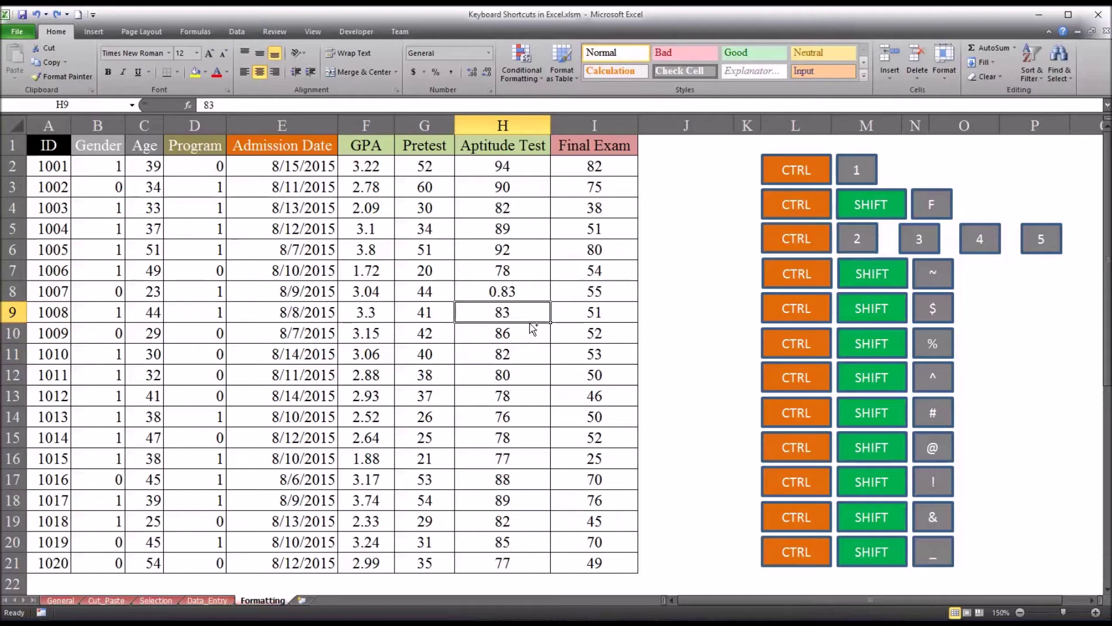
left_click(666, 328)
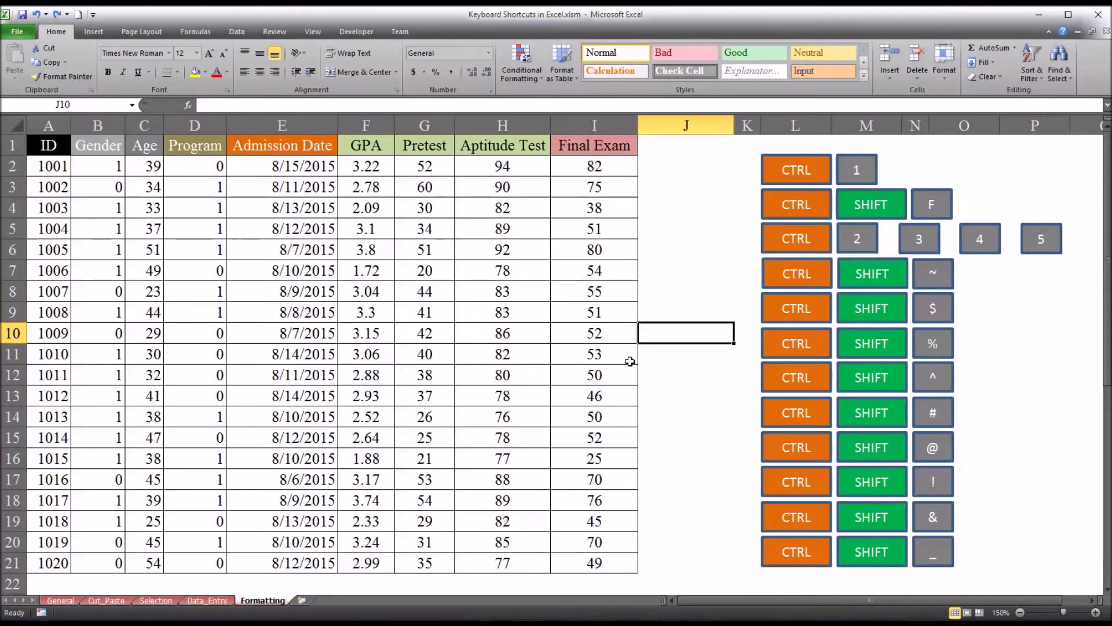
Apply scientific format to I11, enter 5300000, and show it as 5.30E+06.
left_click(588, 354)
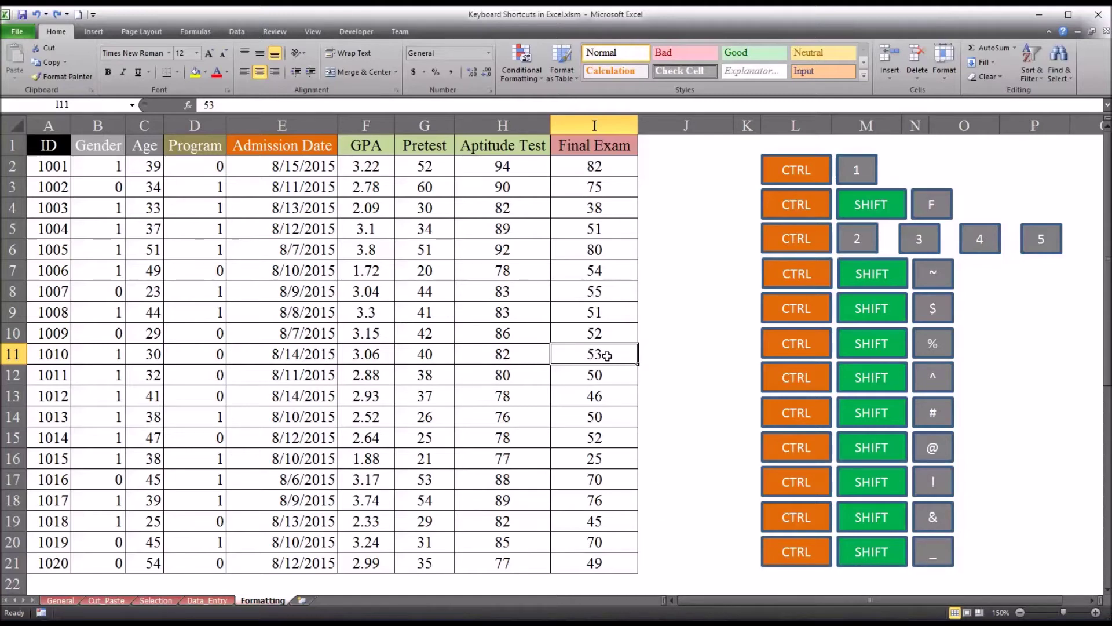
key("ctrl+shift+6")
key("ctrl+shift+grave")
type("5300000")
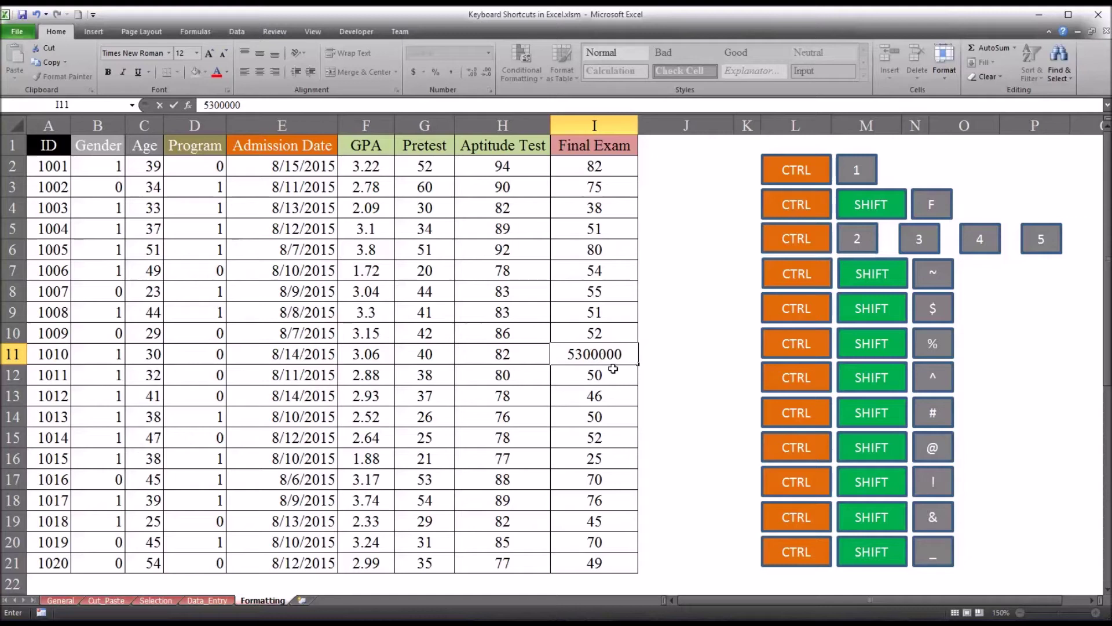
key("ctrl+Return")
key("ctrl+shift+6")
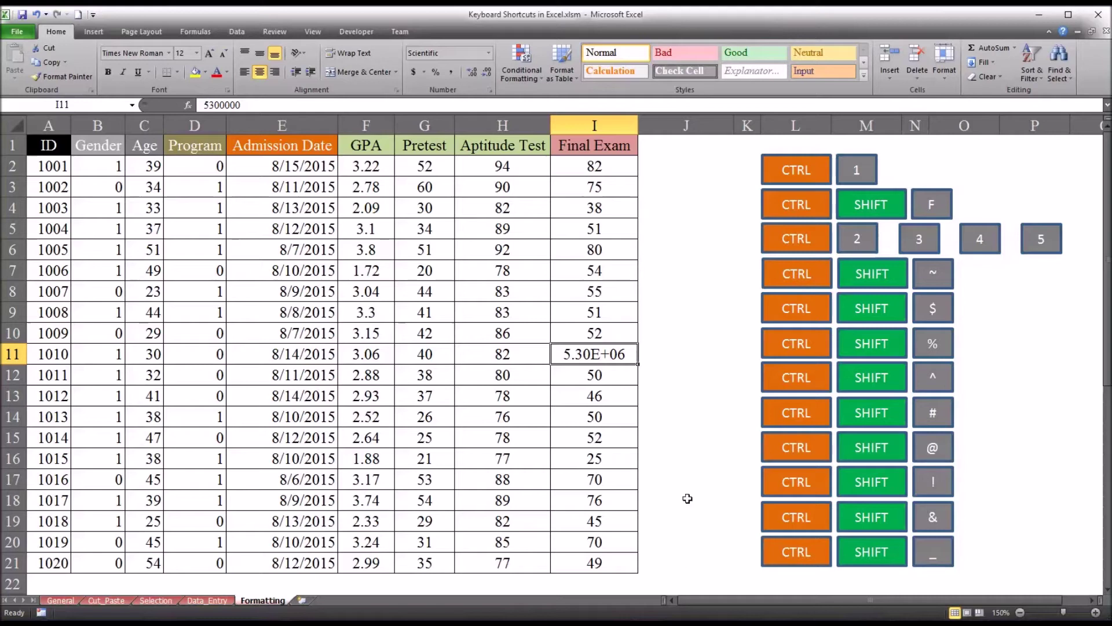
Return I11 to General format and undo the entry so it shows 53 again.
key("ctrl+shift+asciitilde")
key("ctrl+z")
key("ctrl+z")
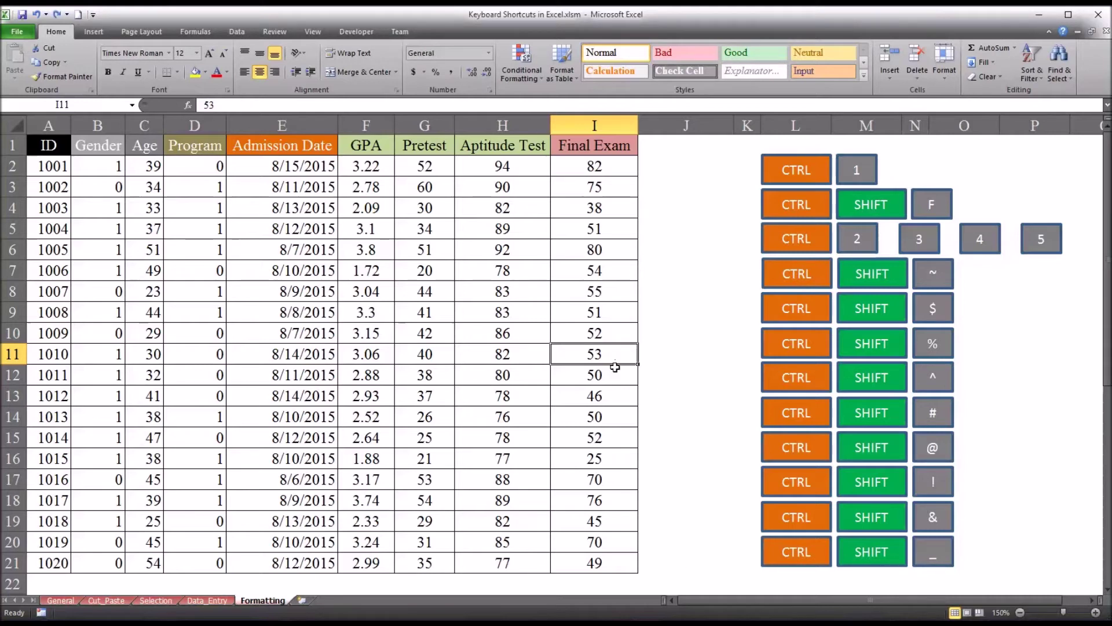
left_click(610, 373)
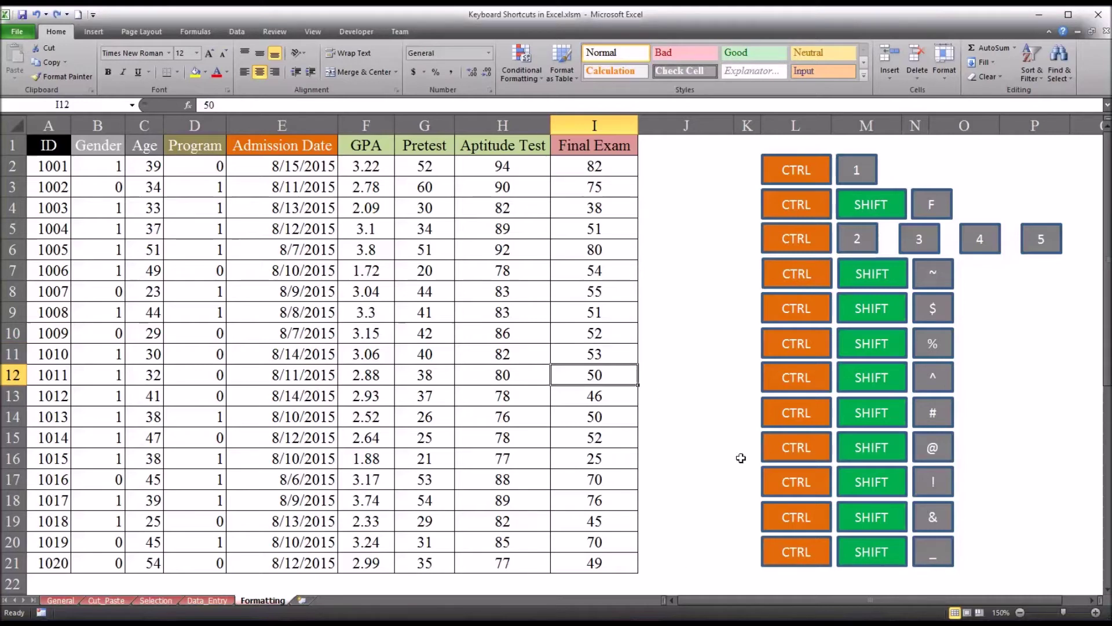
key("Right")
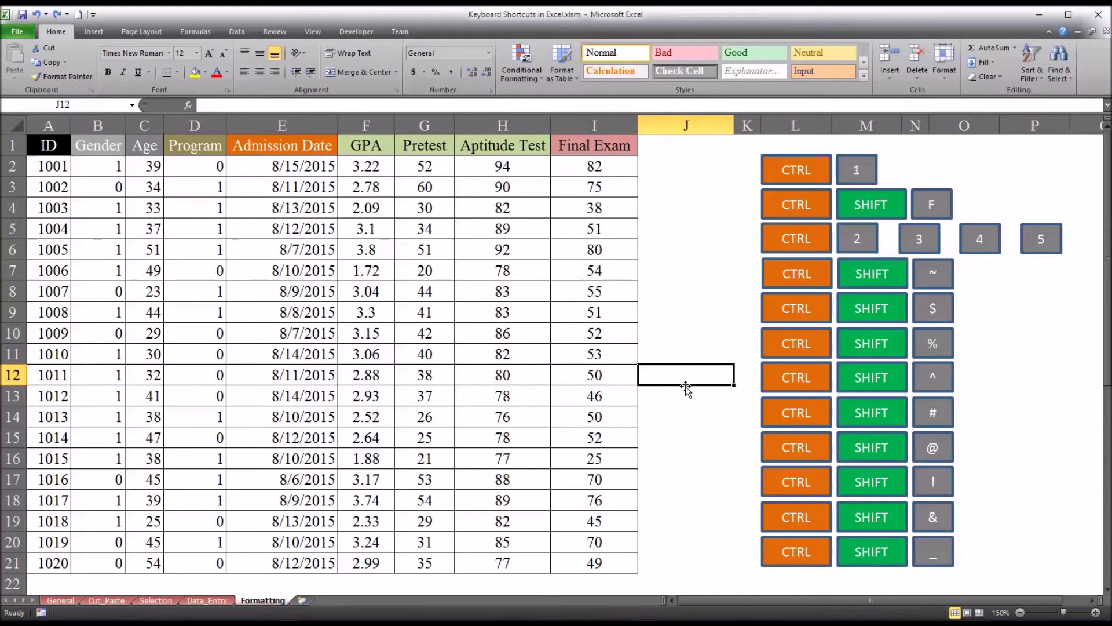
left_click(291, 377)
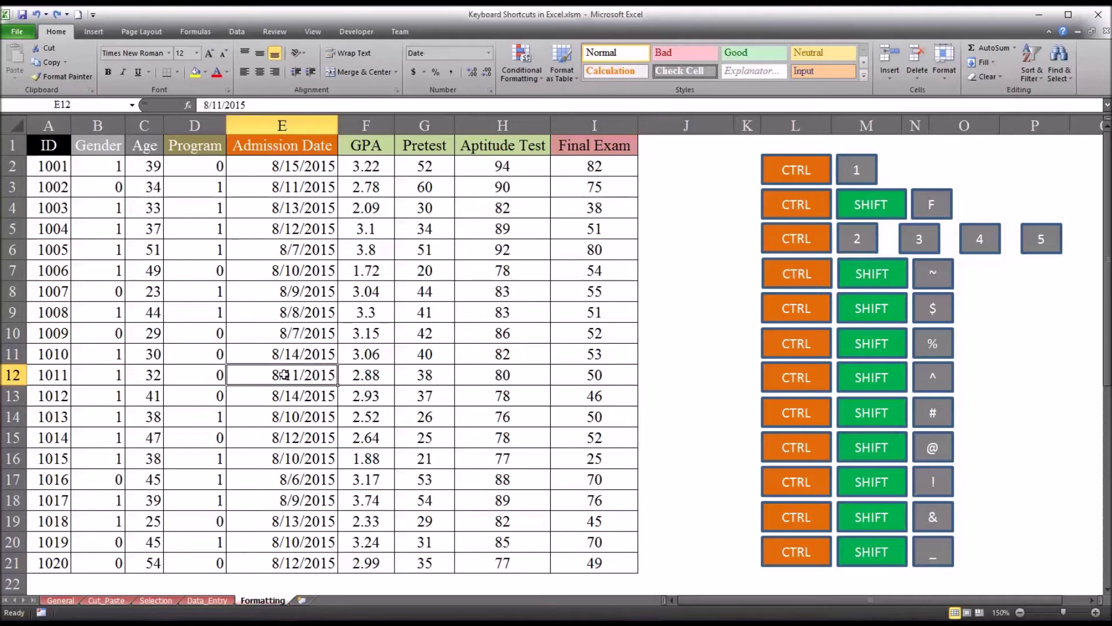
Show E2 as serial 42231, then enter 42231 in J10 and format it as date 15-Aug-15.
left_click(275, 169)
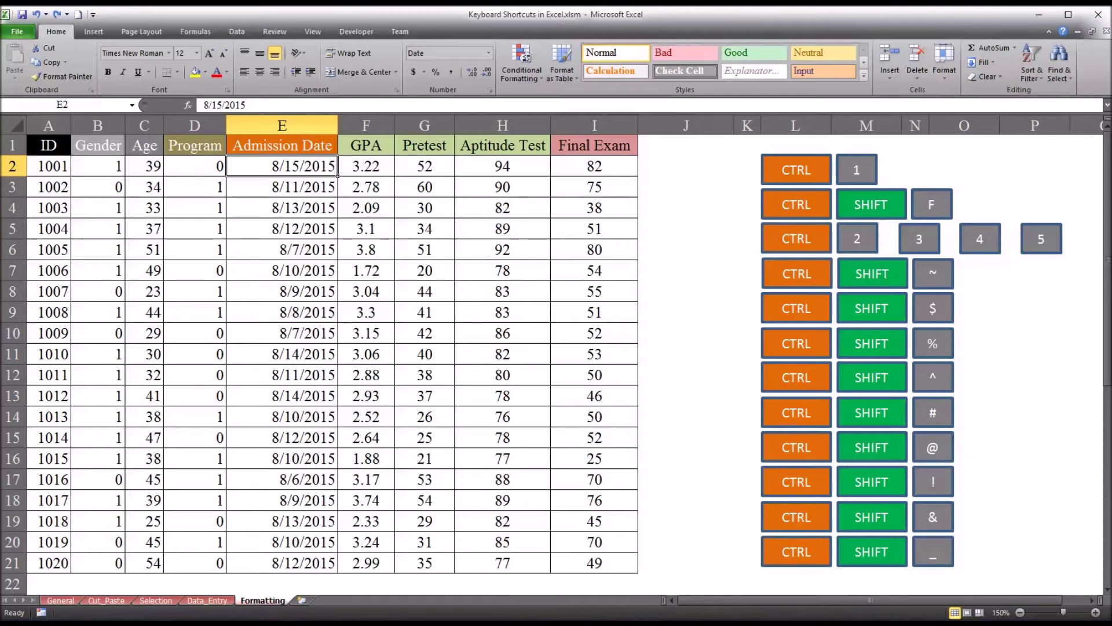
key("ctrl+shift+asciitilde")
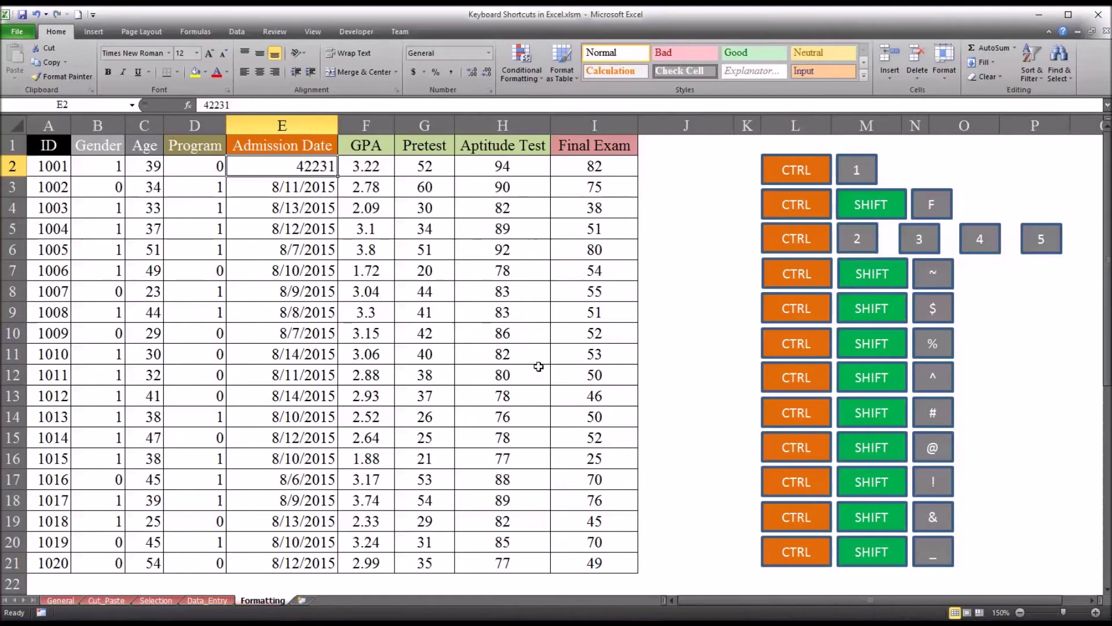
left_click(674, 335)
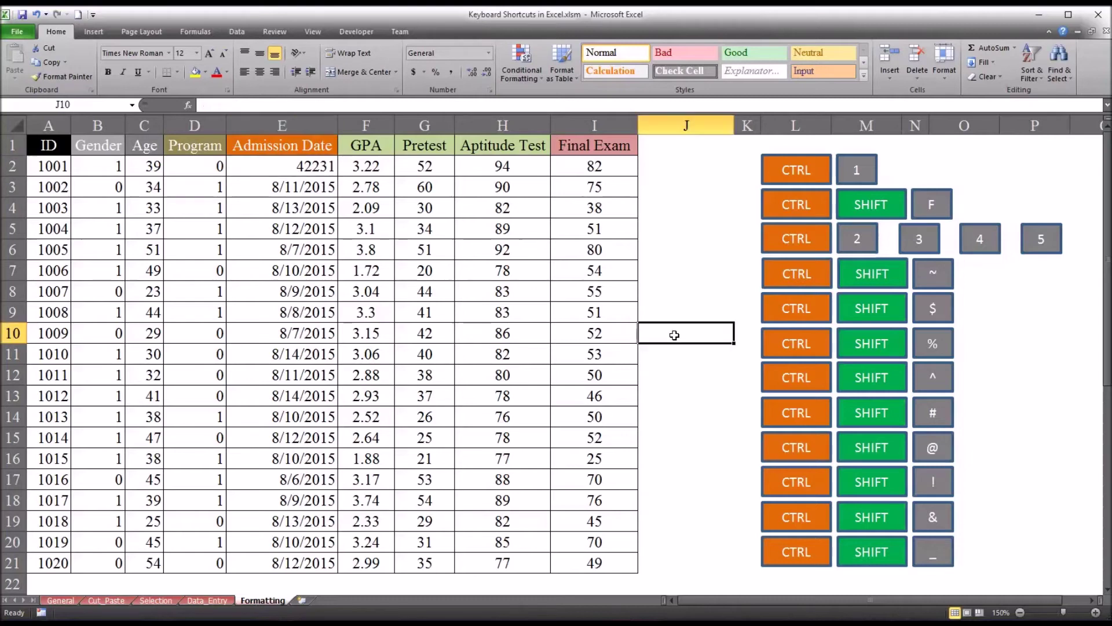
type("42231")
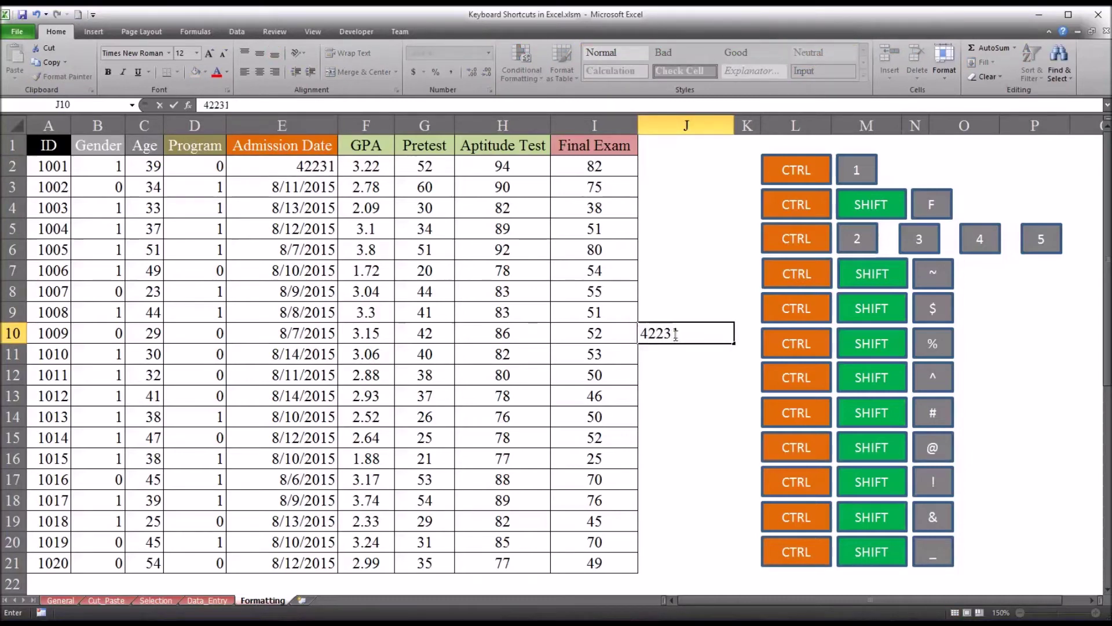
key("Tab")
left_click(674, 335)
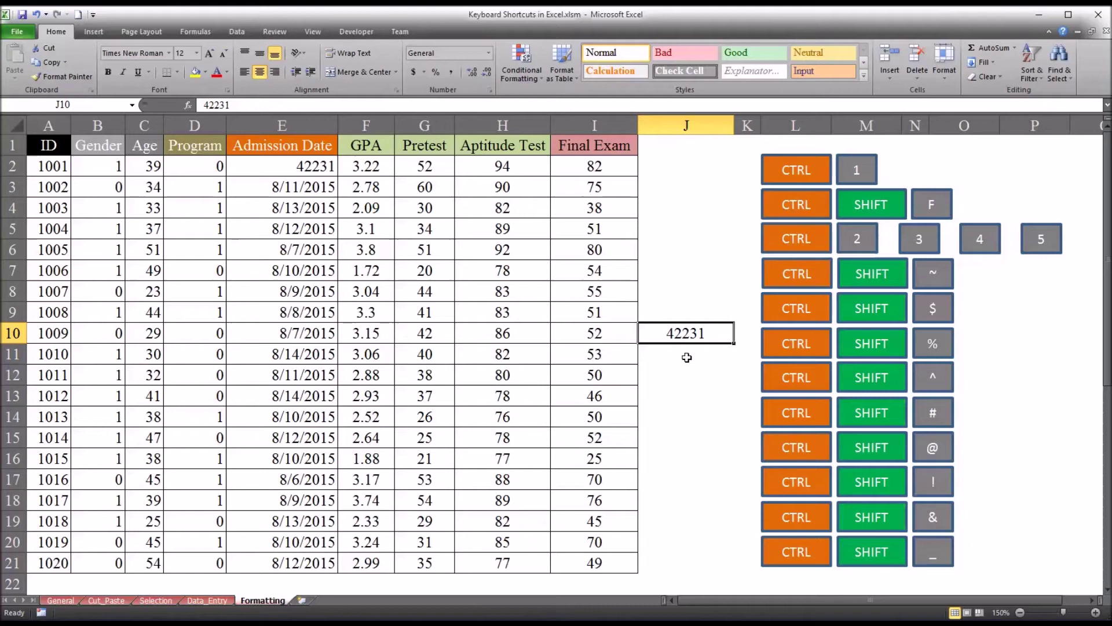
key("ctrl+shift+3")
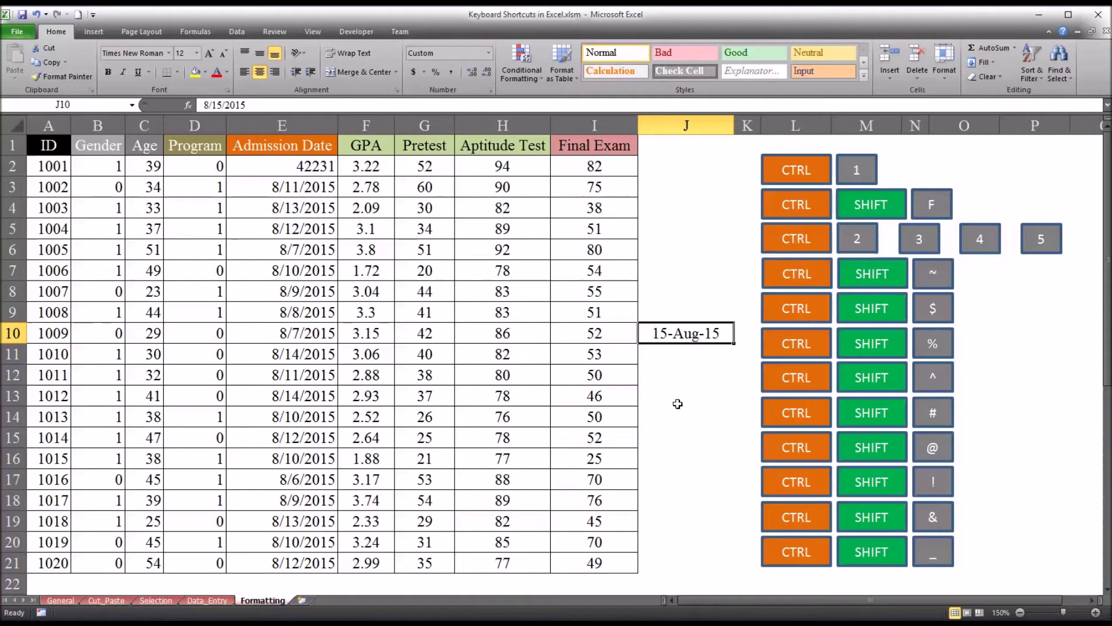
key("ctrl+shift+asciitilde")
Change J10 to 42232, format it as date 16-Aug-15, then as time 12:00 AM.
double_click(704, 333)
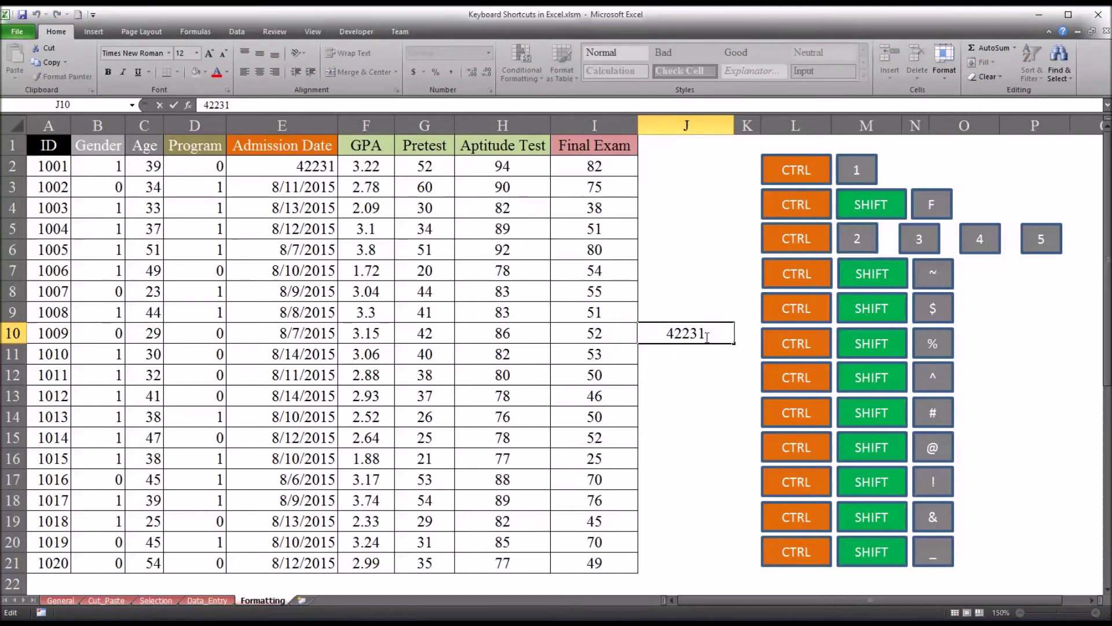
key("BackSpace")
type("2")
key("Return")
left_click(691, 339)
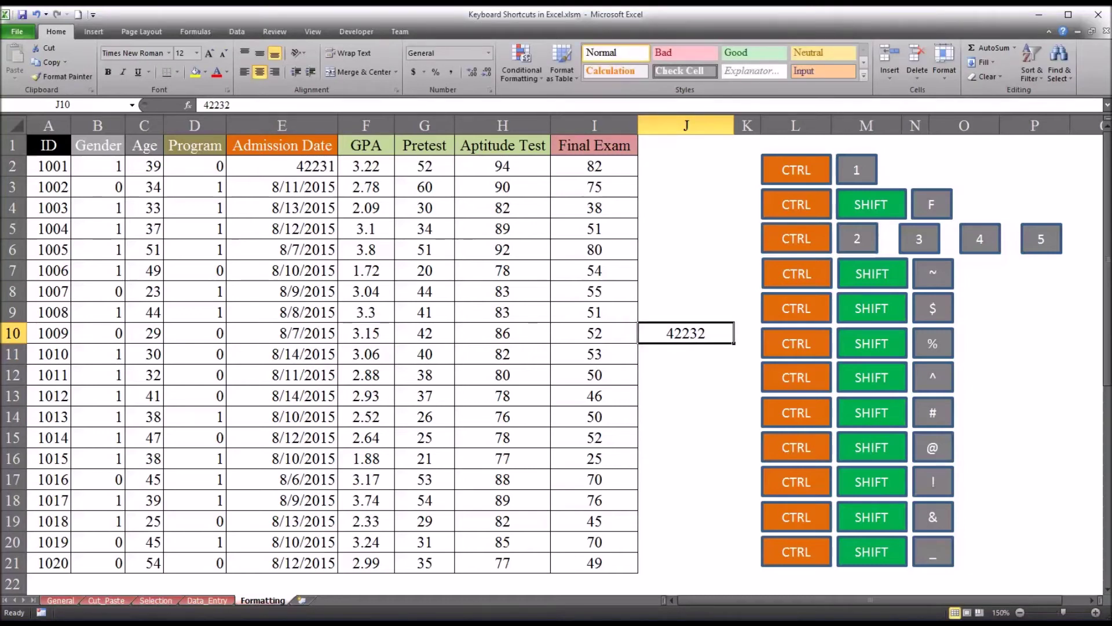
key("ctrl+shift+3")
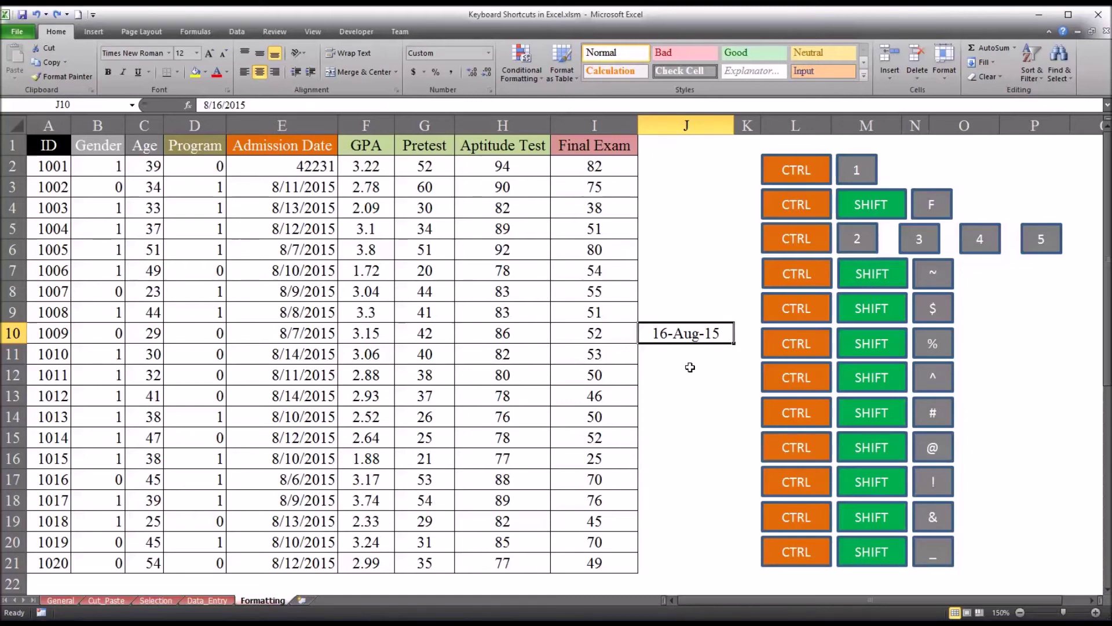
key("ctrl+shift+2")
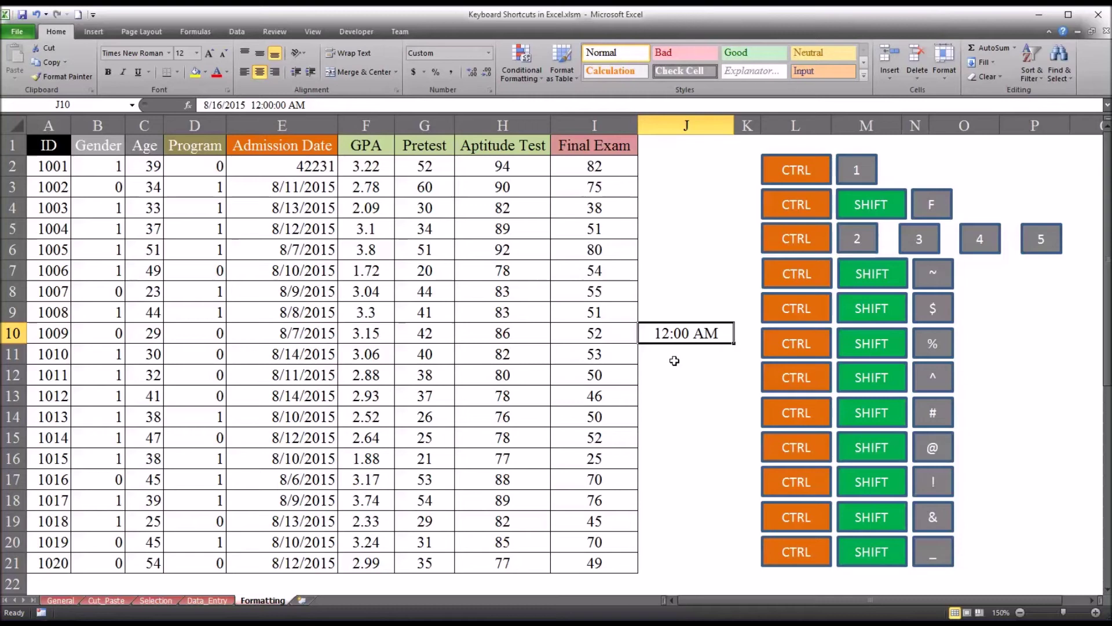
Show J10 as 42,232.00 with Ctrl+Shift+!, clear it, then undo the deletion.
key("ctrl+shift+1")
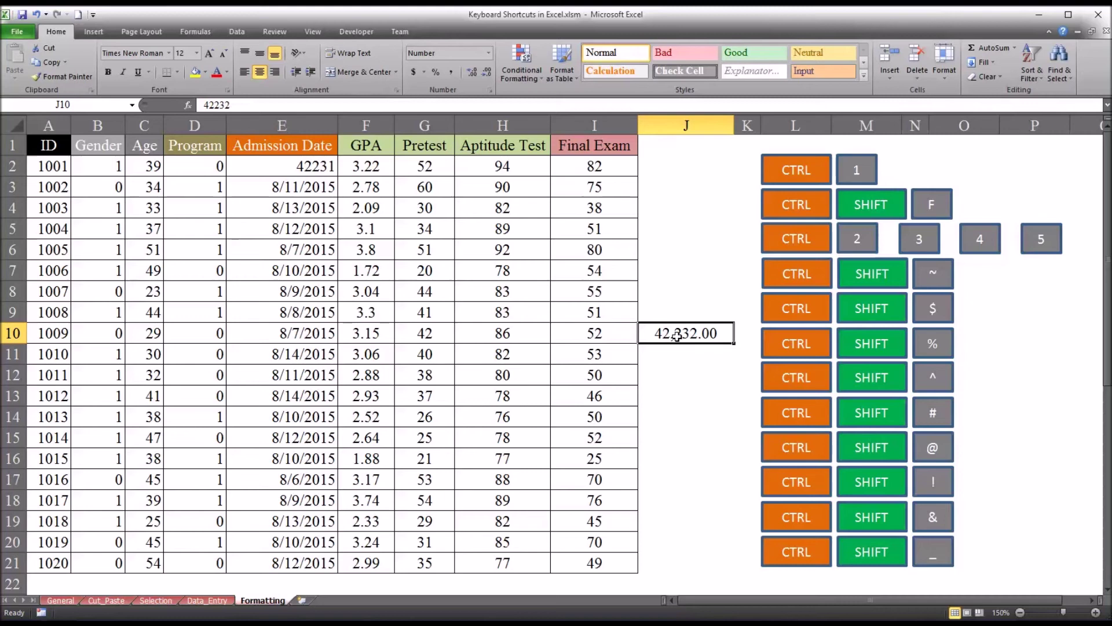
key("Delete")
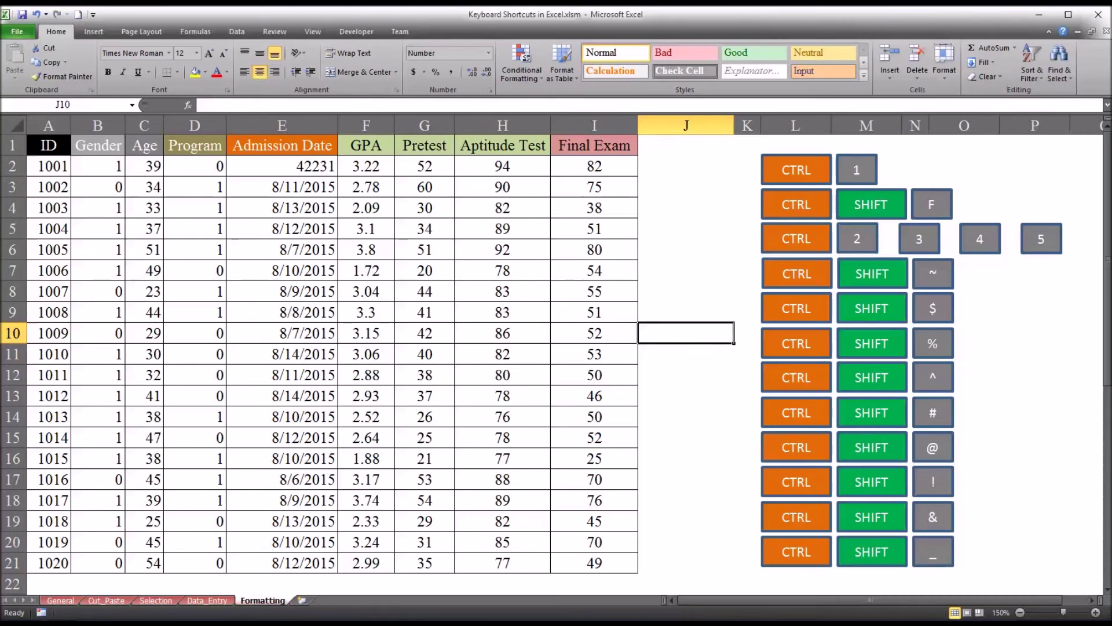
key("ctrl+z")
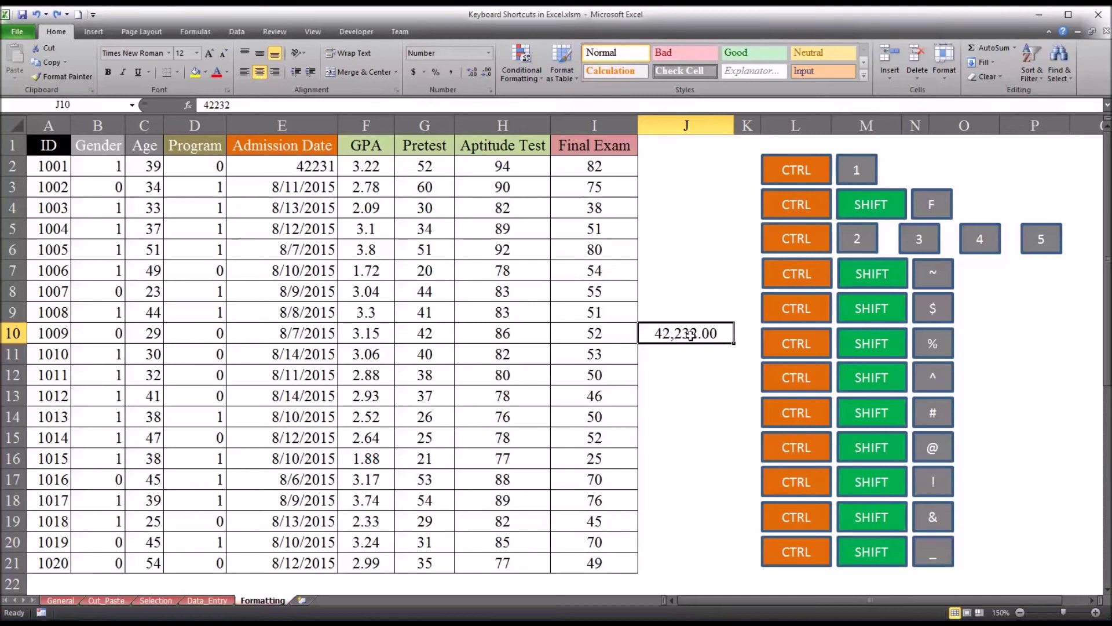
key("Delete")
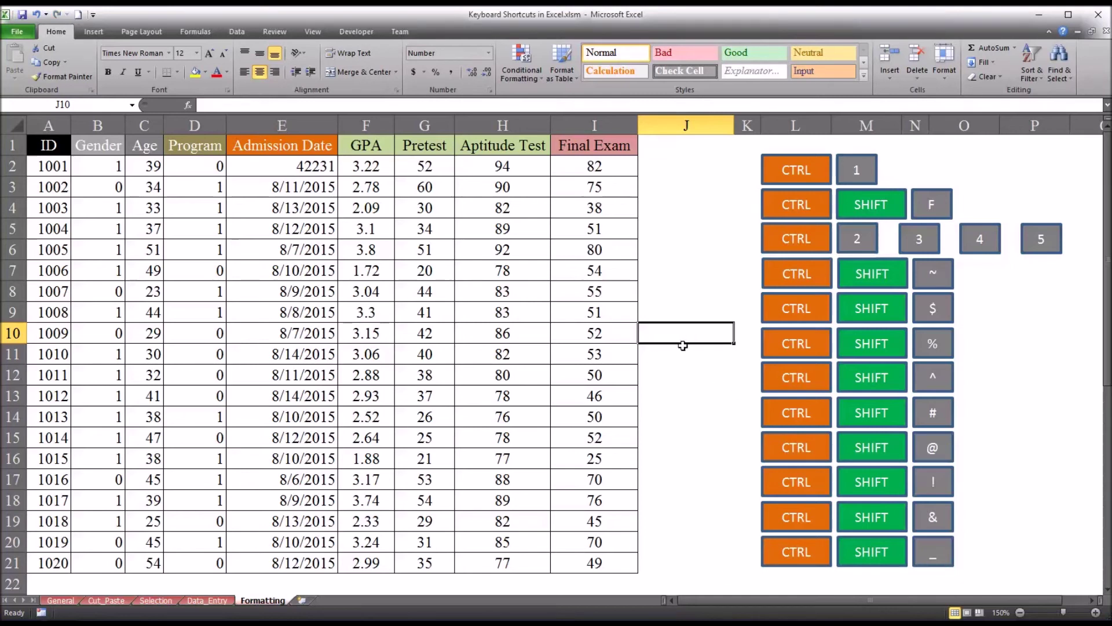
left_click(678, 352)
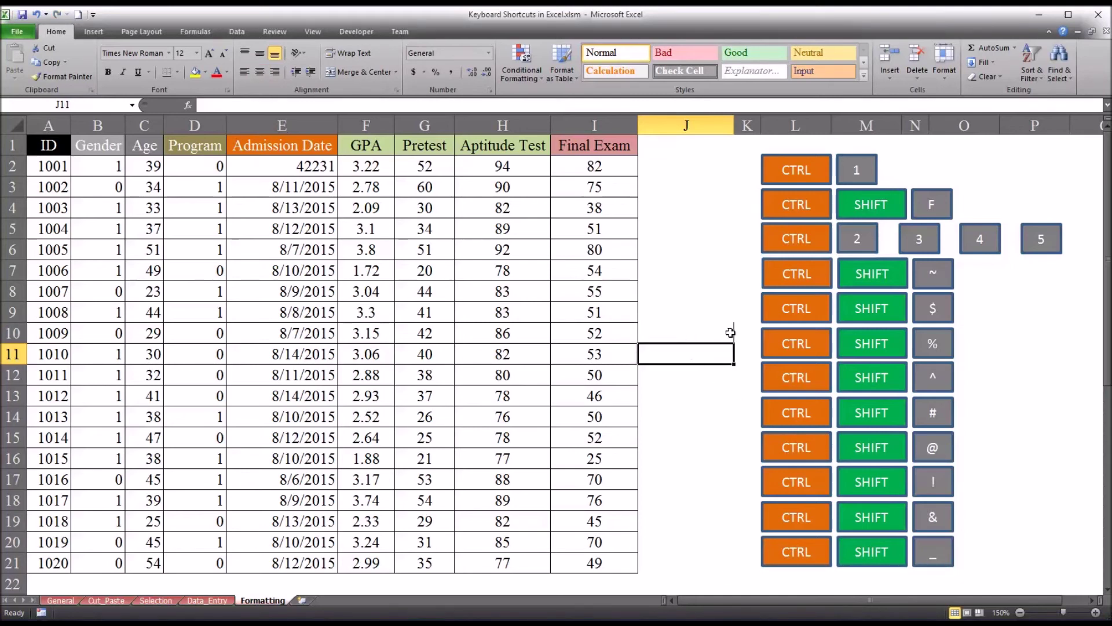
left_click(711, 333)
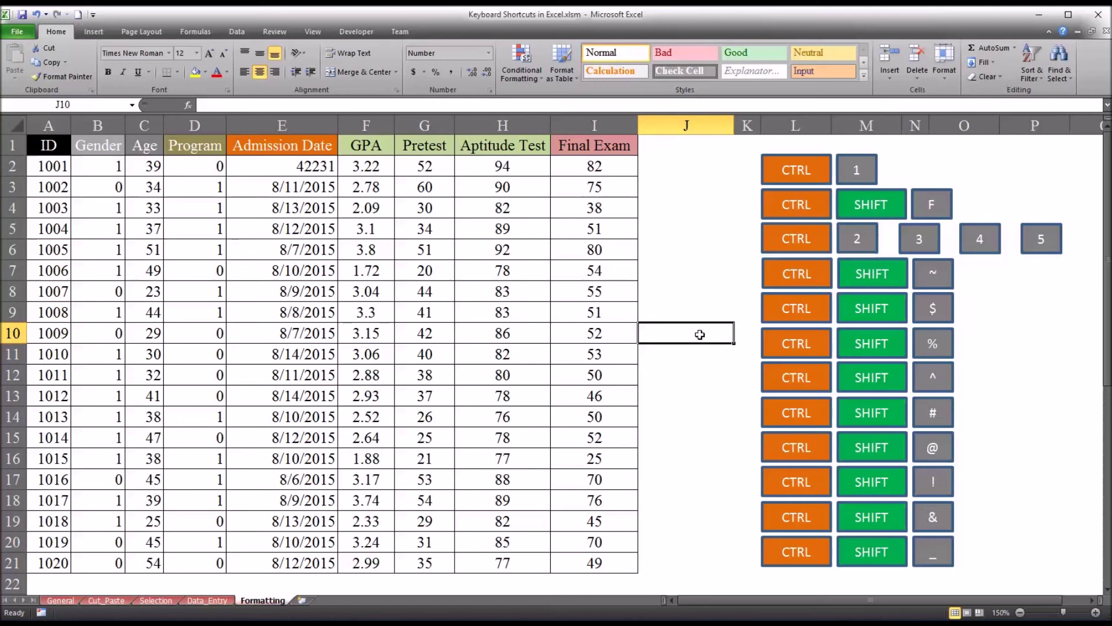
left_click(704, 357)
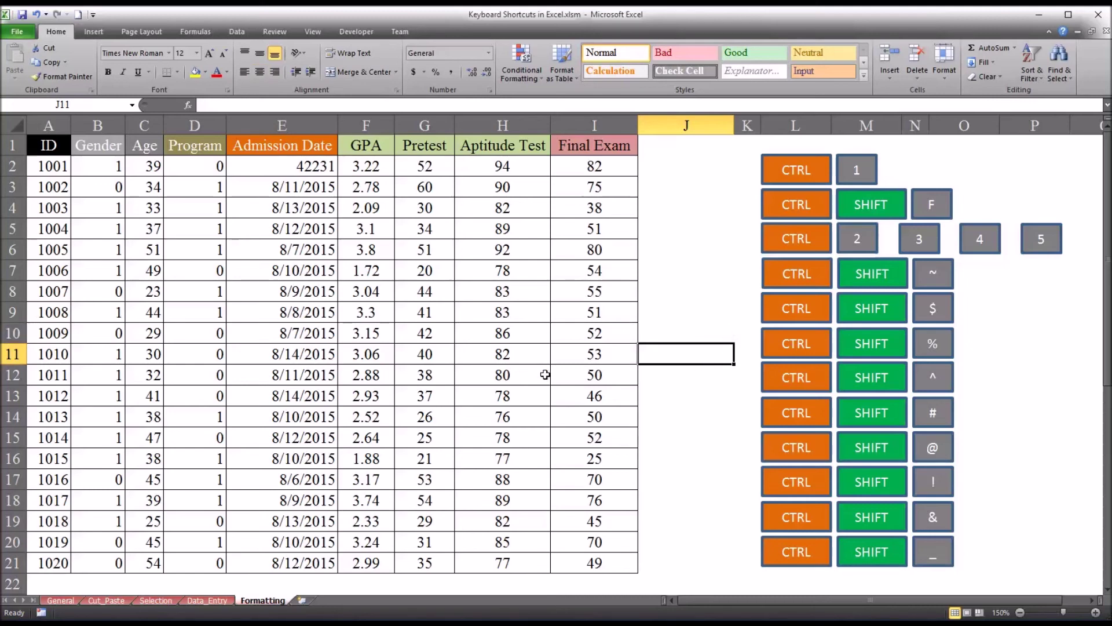
Select the Aptitude Test scores H8 through H14.
left_click_drag(487, 293, 479, 410)
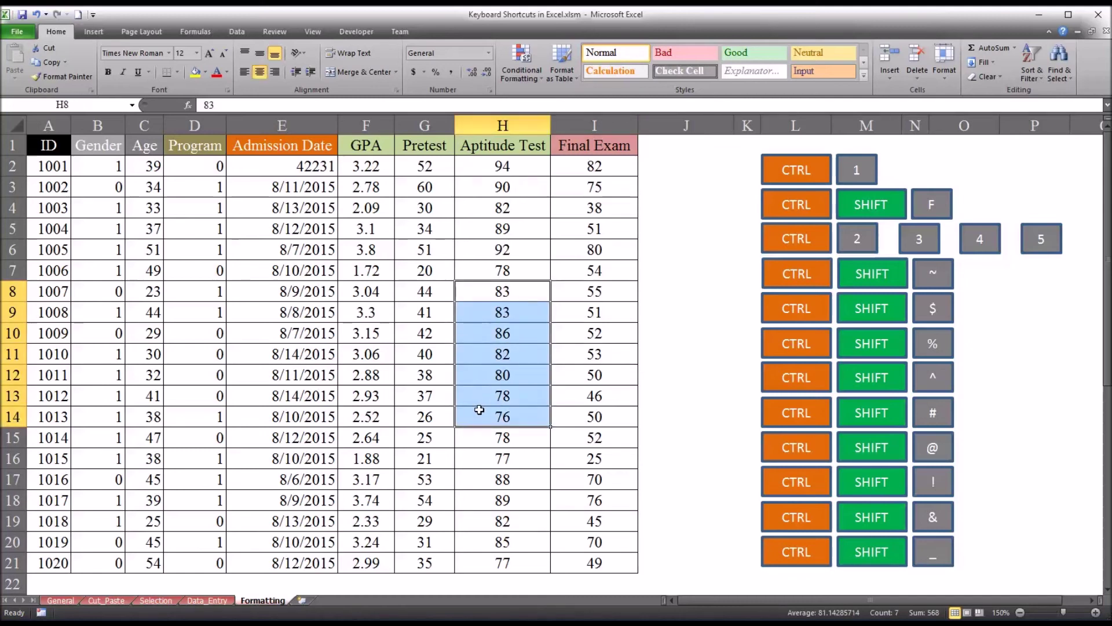
left_click(559, 436)
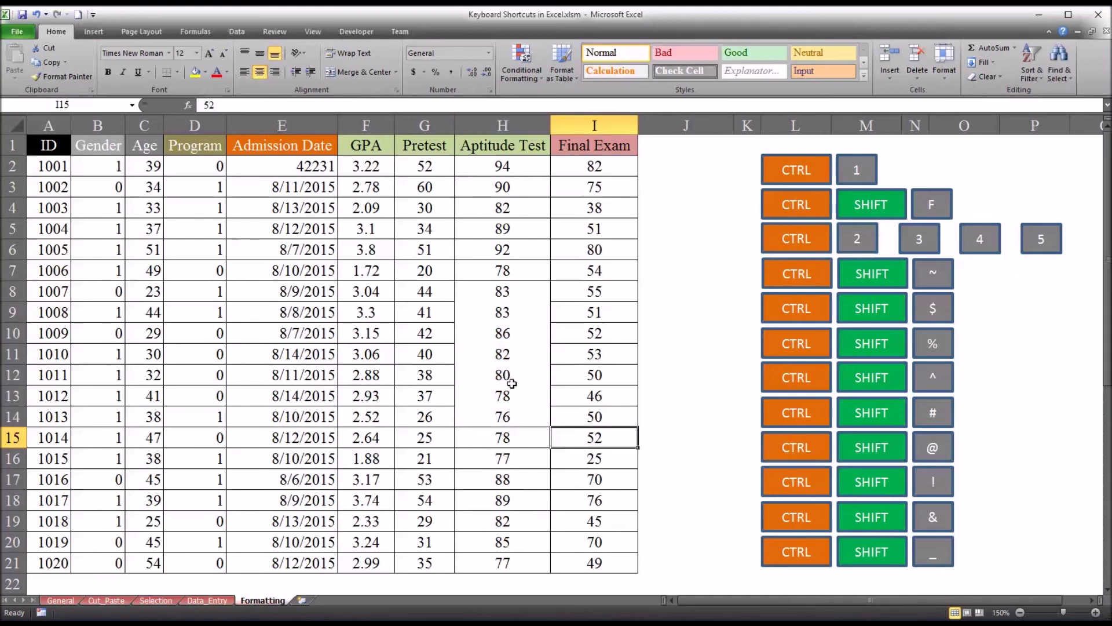
left_click_drag(517, 289, 512, 411)
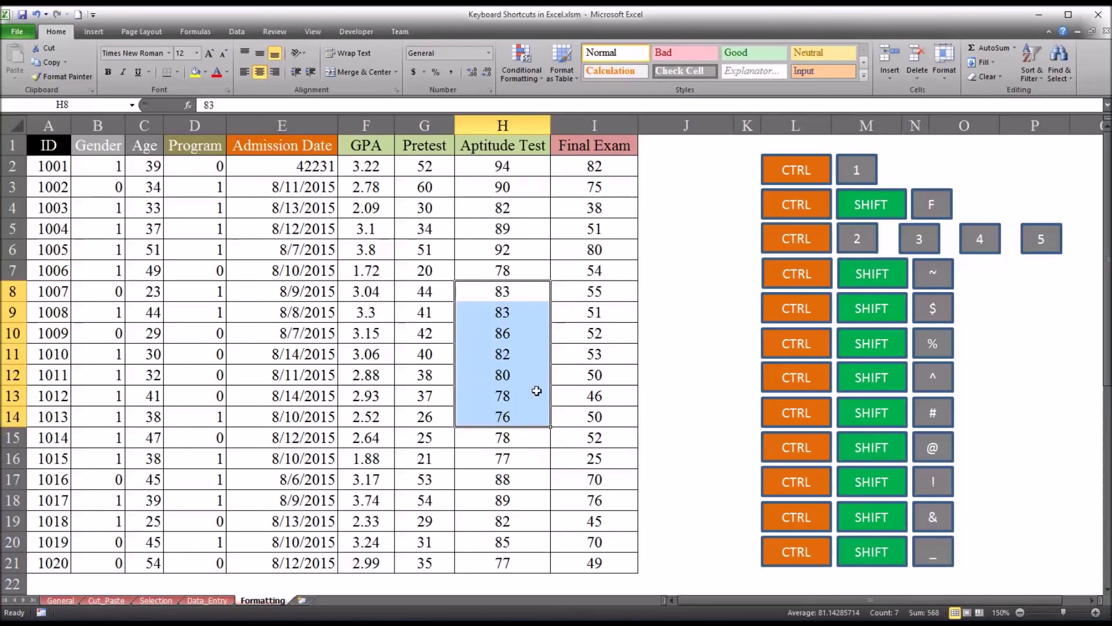
Remove the border from H8 with Ctrl+Shift+_ and reselect the H8:H14 scores.
key("shift+Return")
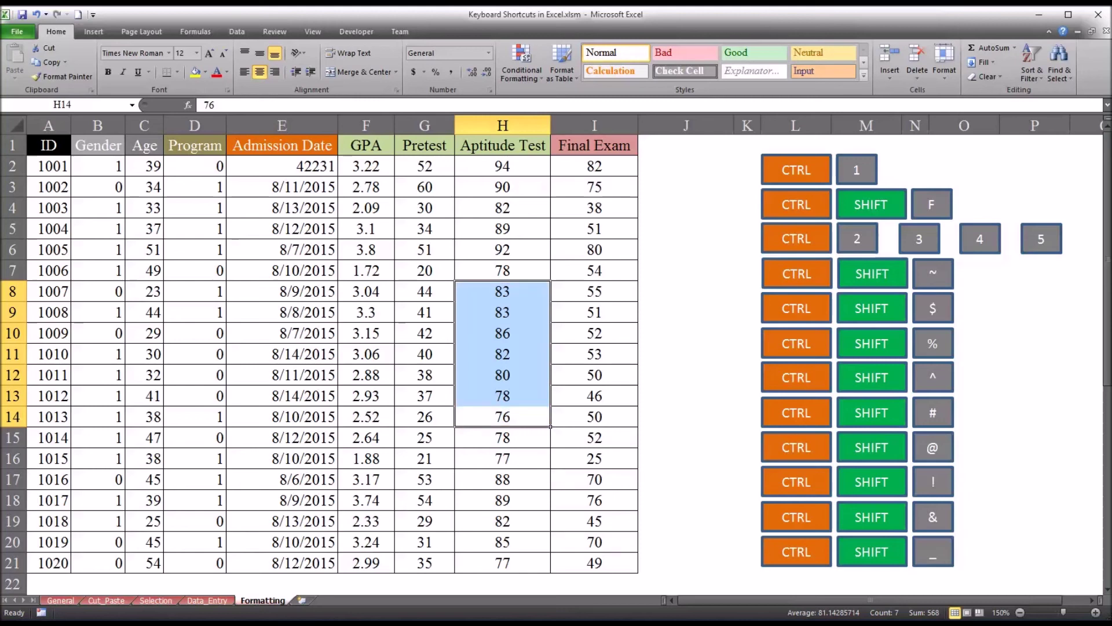
left_click(493, 327)
left_click(496, 371)
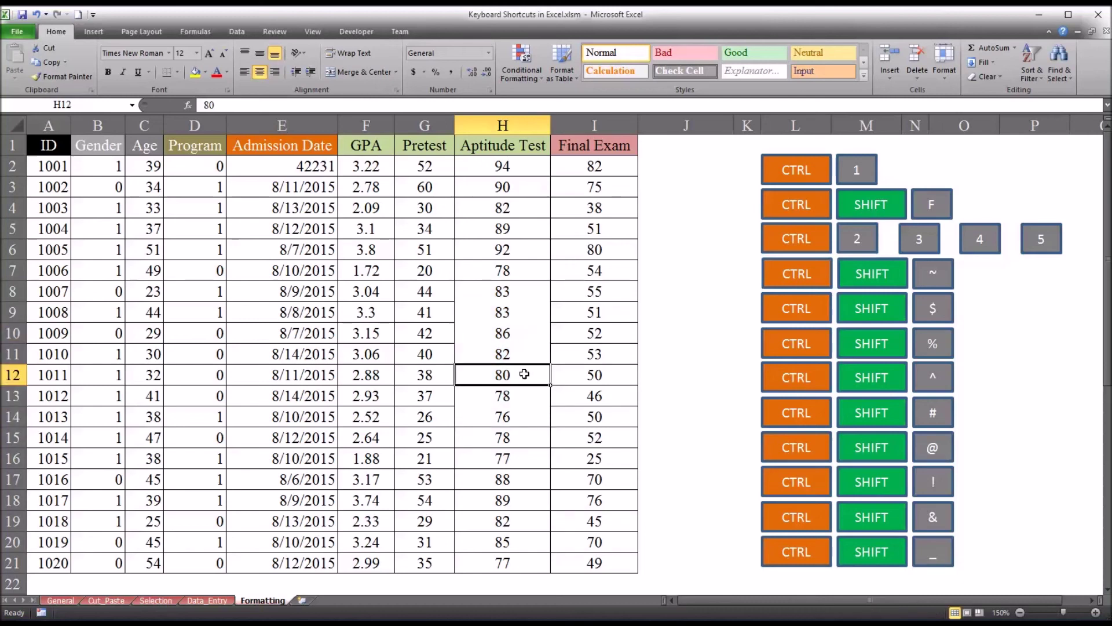
left_click(530, 394)
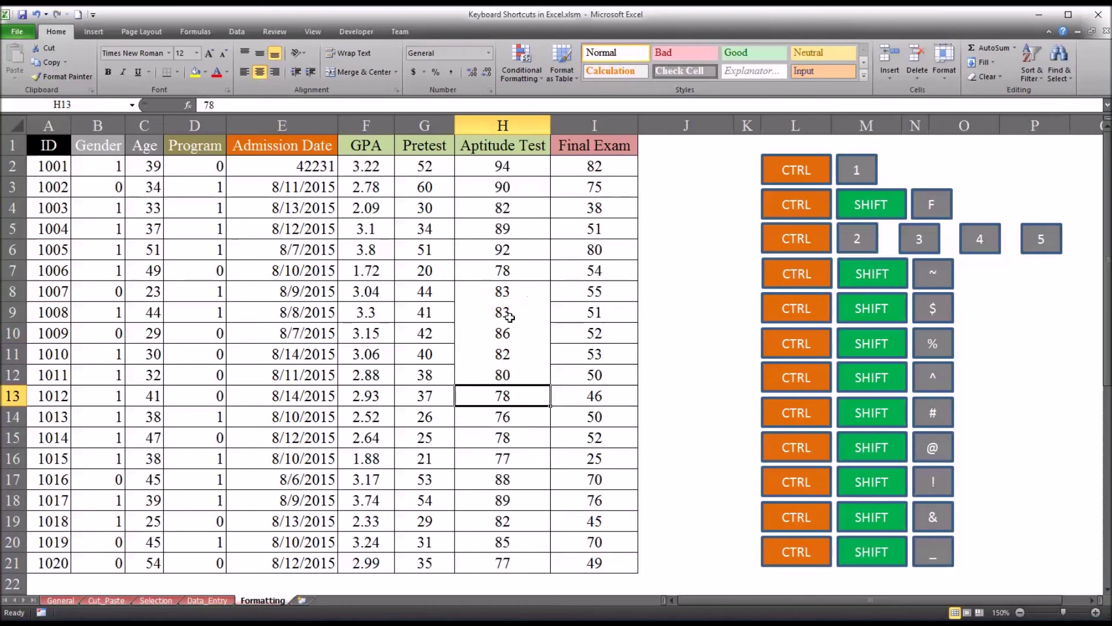
left_click(518, 288)
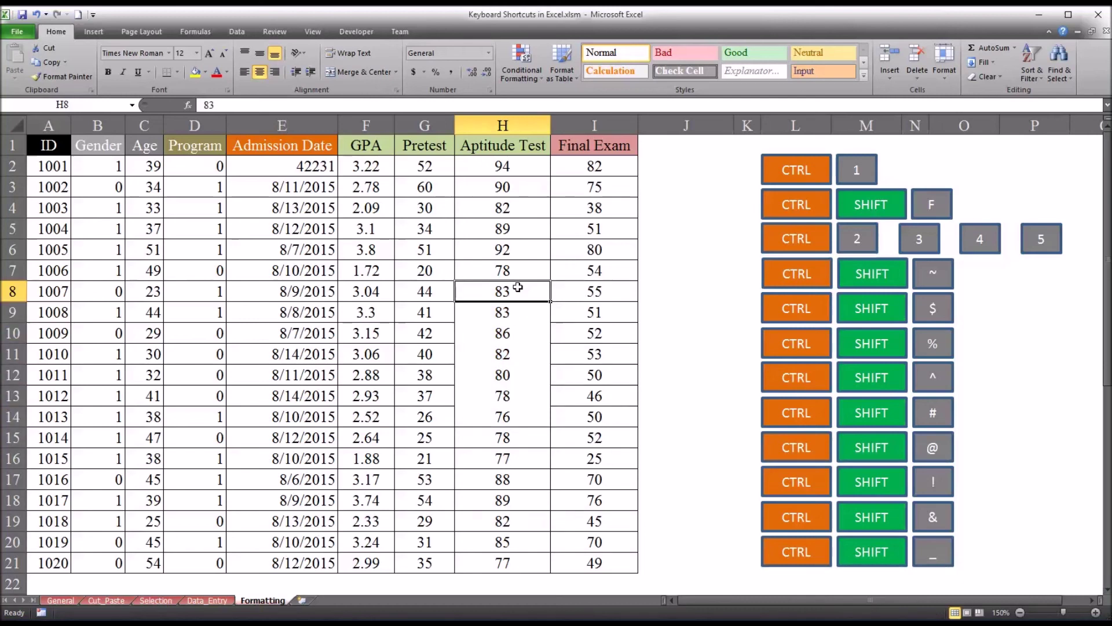
key("ctrl+shift+underscore")
left_click(498, 321)
left_click(495, 355)
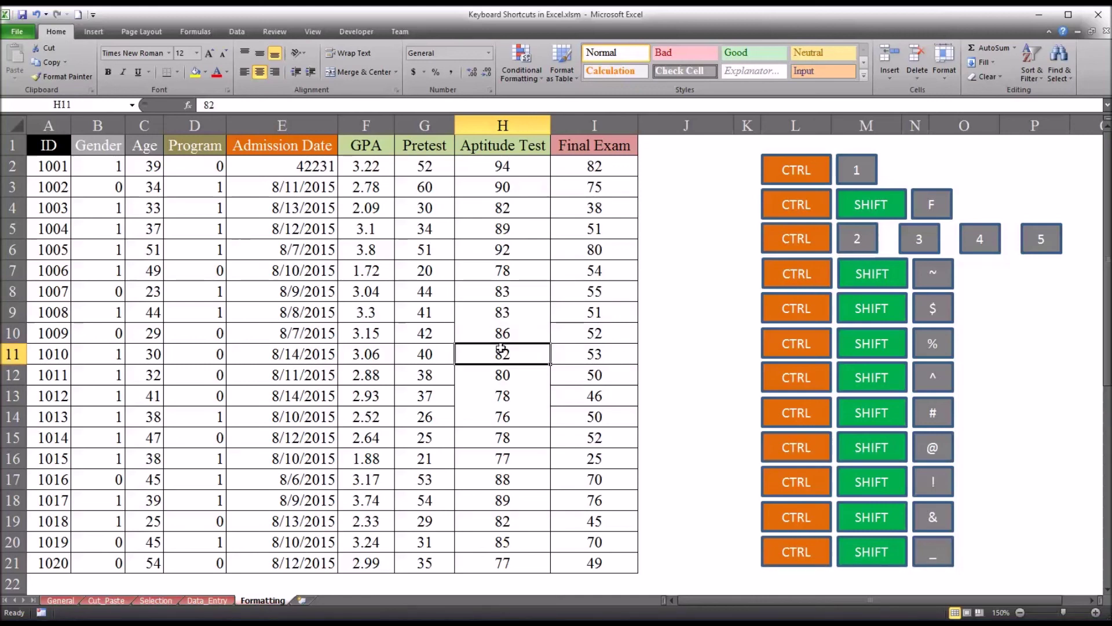
left_click(507, 292)
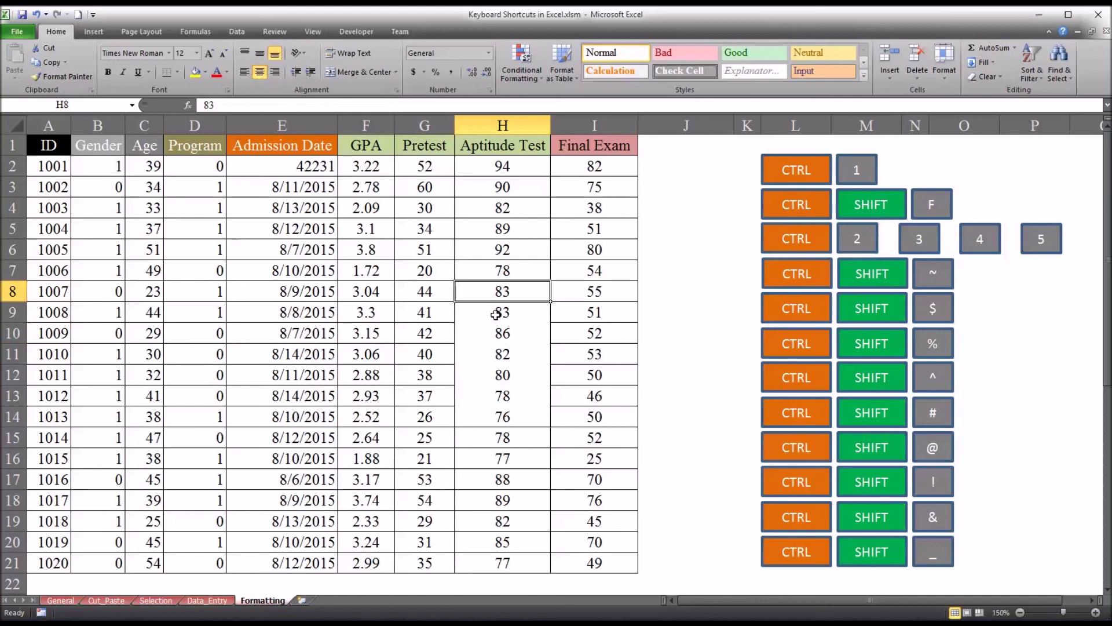
left_click(497, 313)
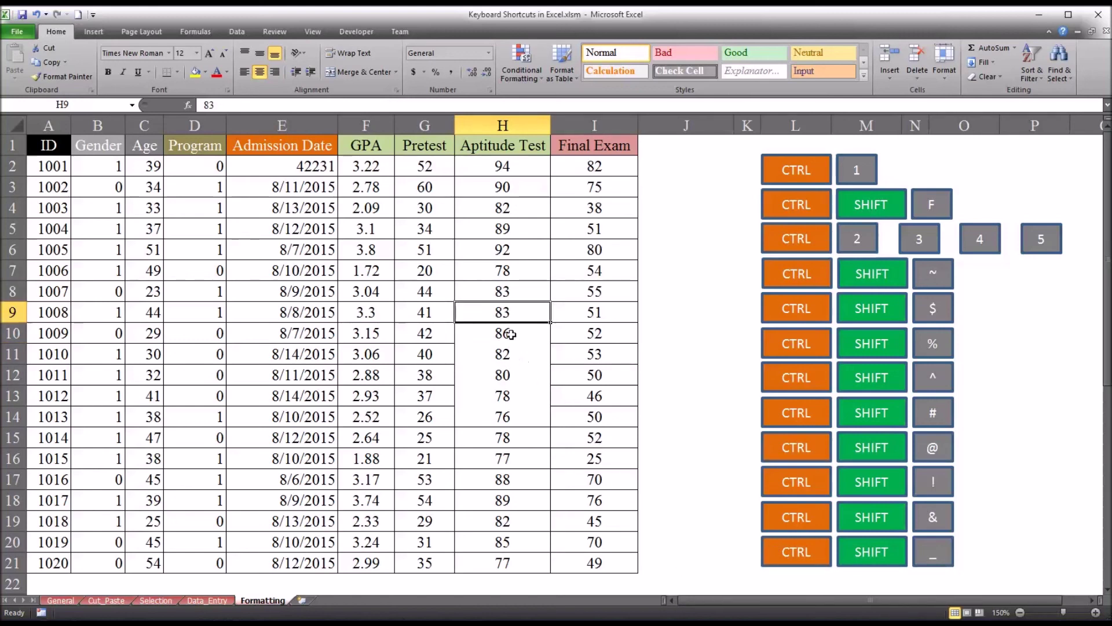
key("Up")
key("shift+Down")
key("shift+Down")
key("shift+Down")
key("shift+Down")
key("shift+Down")
key("shift+Down")
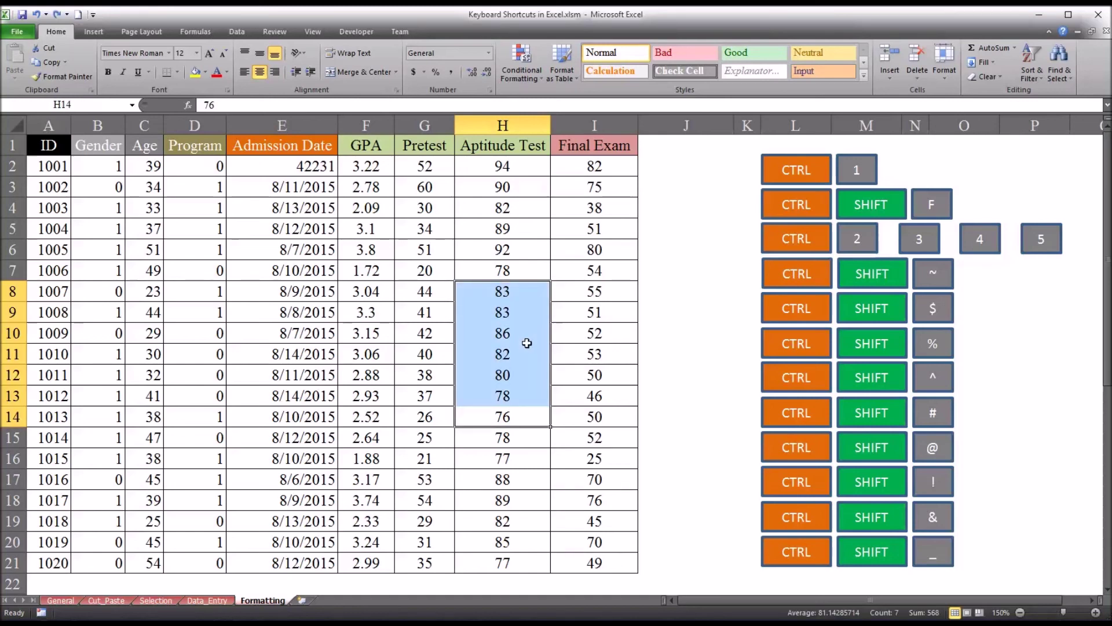
left_click(526, 344)
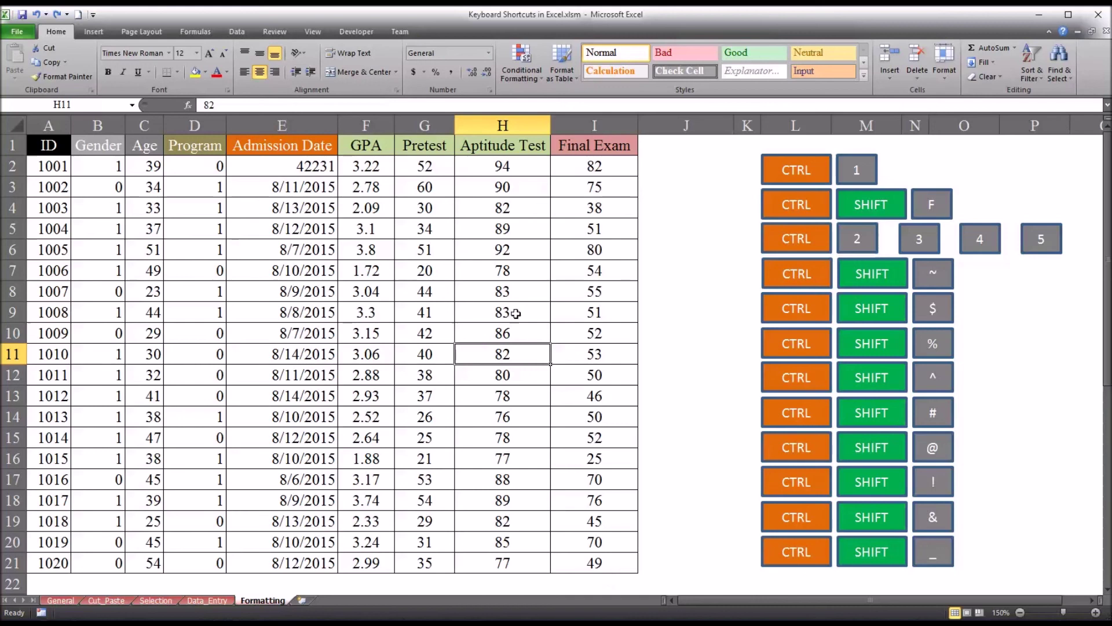
left_click(673, 363)
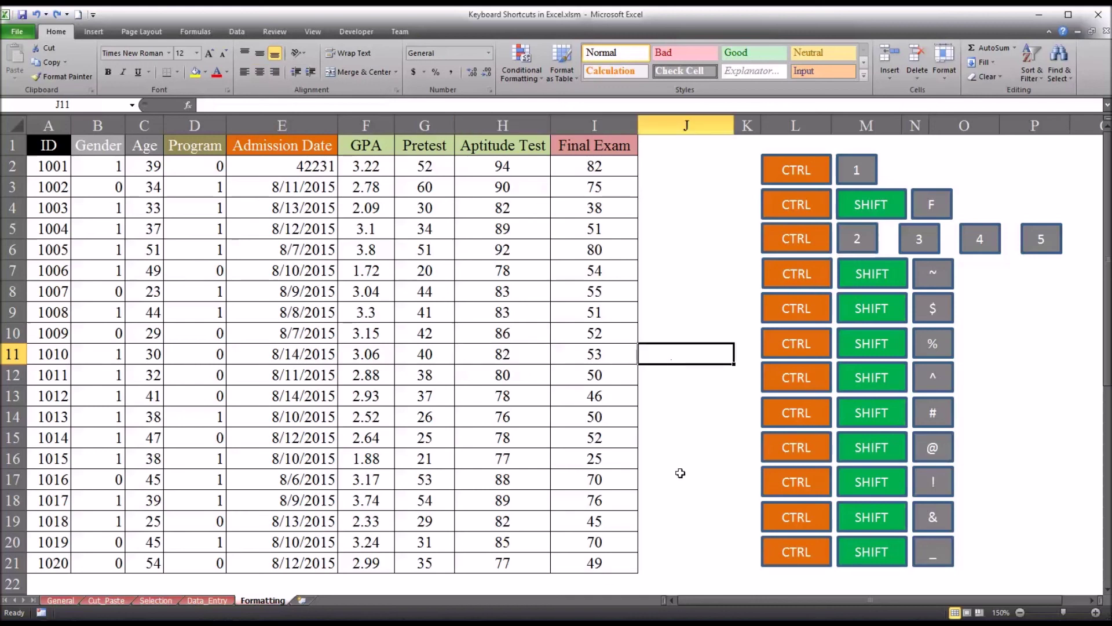